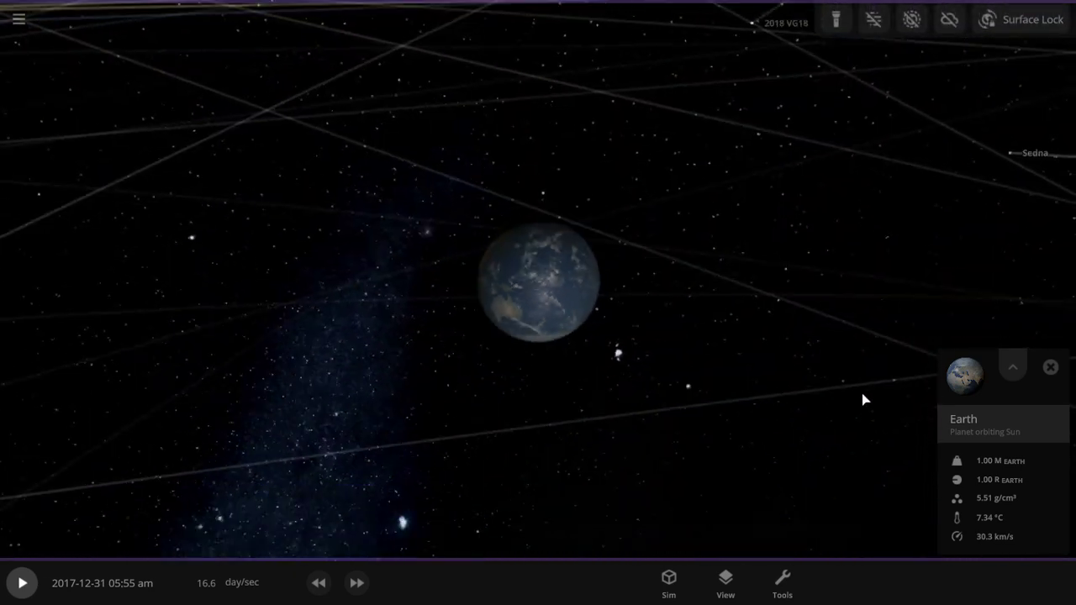
Step: Choose Apophis from the asteroids and small bodies as the object to add near Earth
{"action": "left_click", "coordinate": [781, 580]}
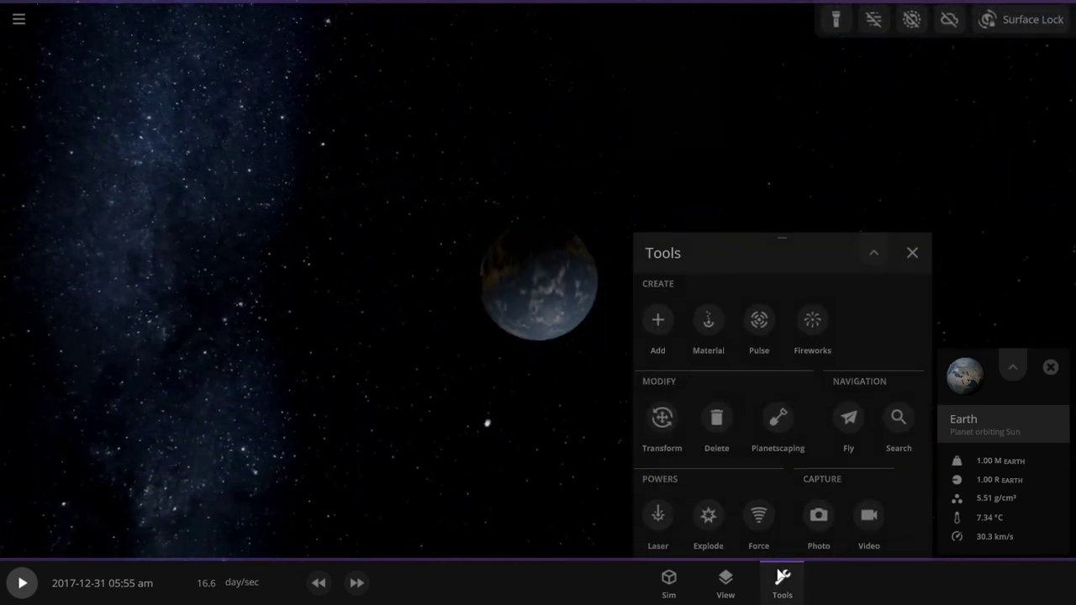
{"action": "left_click", "coordinate": [661, 320]}
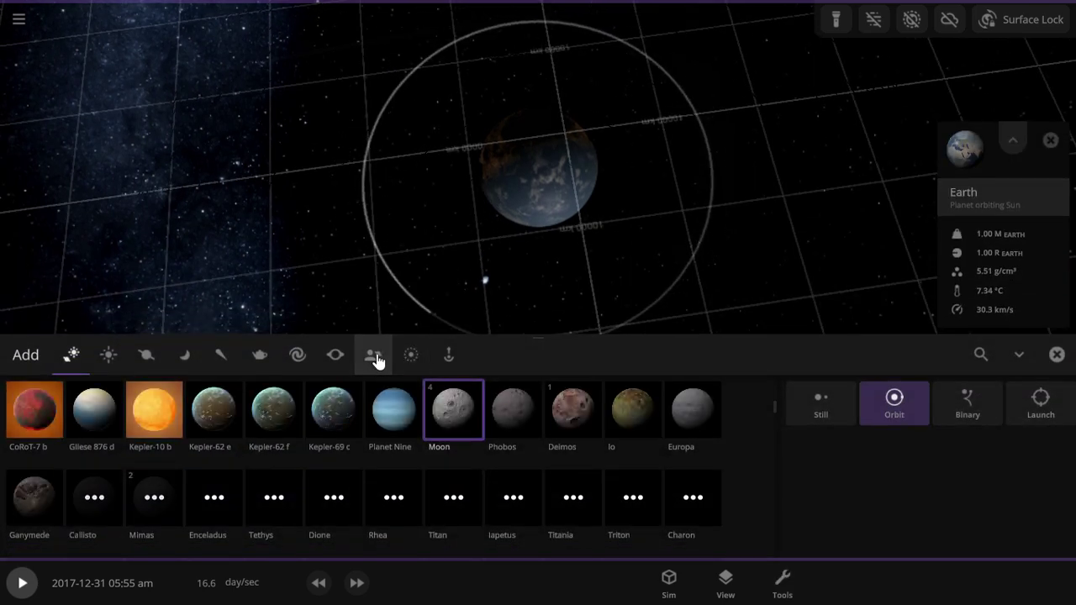
{"action": "left_click", "coordinate": [375, 359]}
{"action": "left_click", "coordinate": [307, 362]}
{"action": "left_click", "coordinate": [220, 356]}
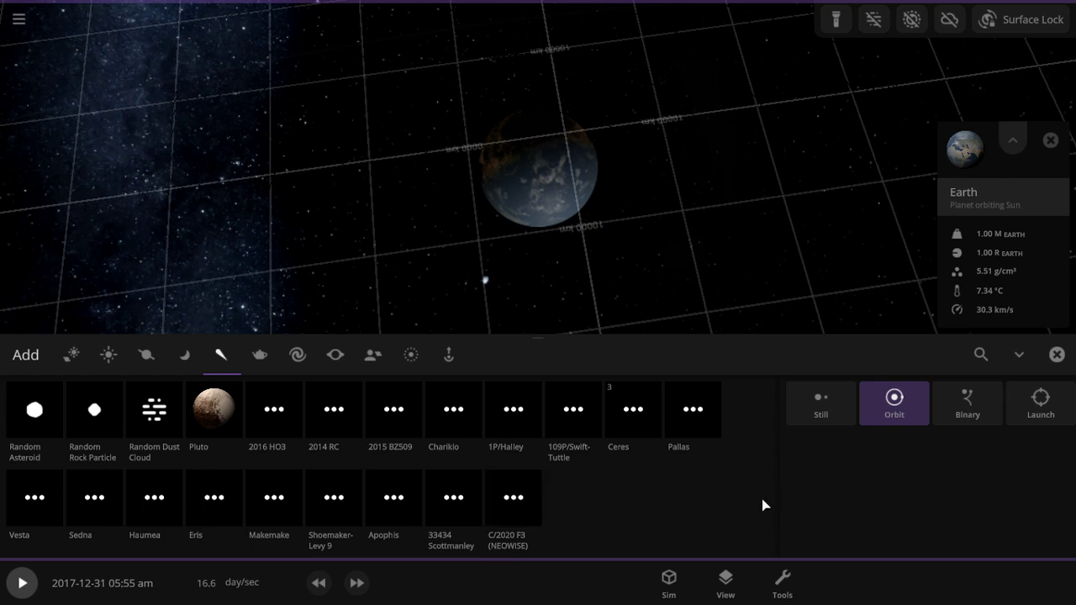
{"action": "left_click", "coordinate": [358, 494]}
{"action": "left_click", "coordinate": [386, 500]}
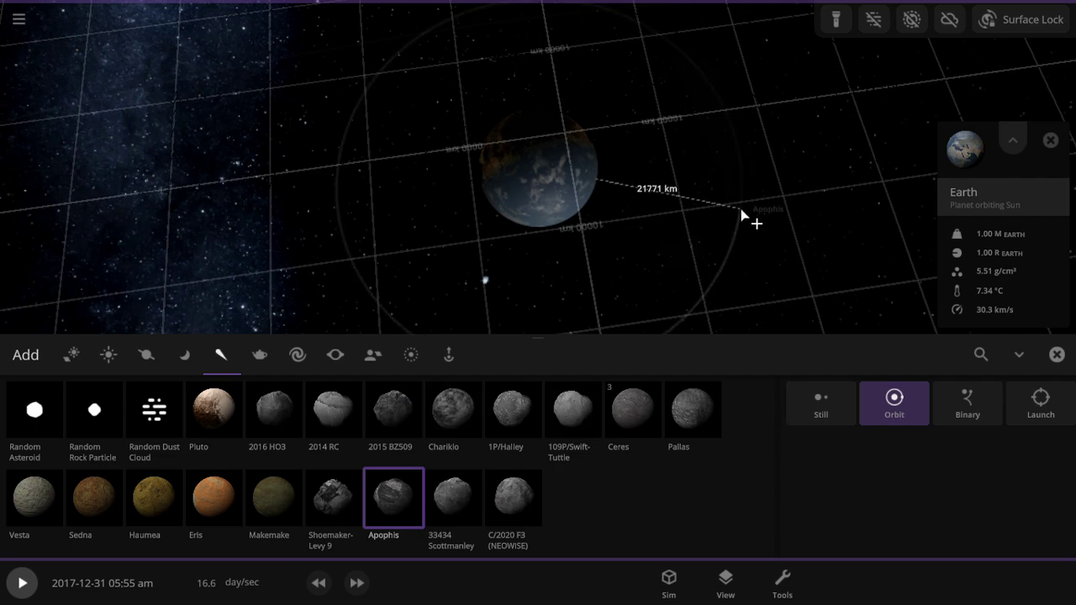
Step: Launch Apophis at Earth with automatic launch velocity, and finish adding objects
{"action": "right_click_drag", "start_coordinate": [634, 259], "coordinate": [630, 101]}
{"action": "scroll", "coordinate": [623, 135], "scroll_direction": "up", "scroll_amount": 3}
{"action": "left_click", "coordinate": [820, 403]}
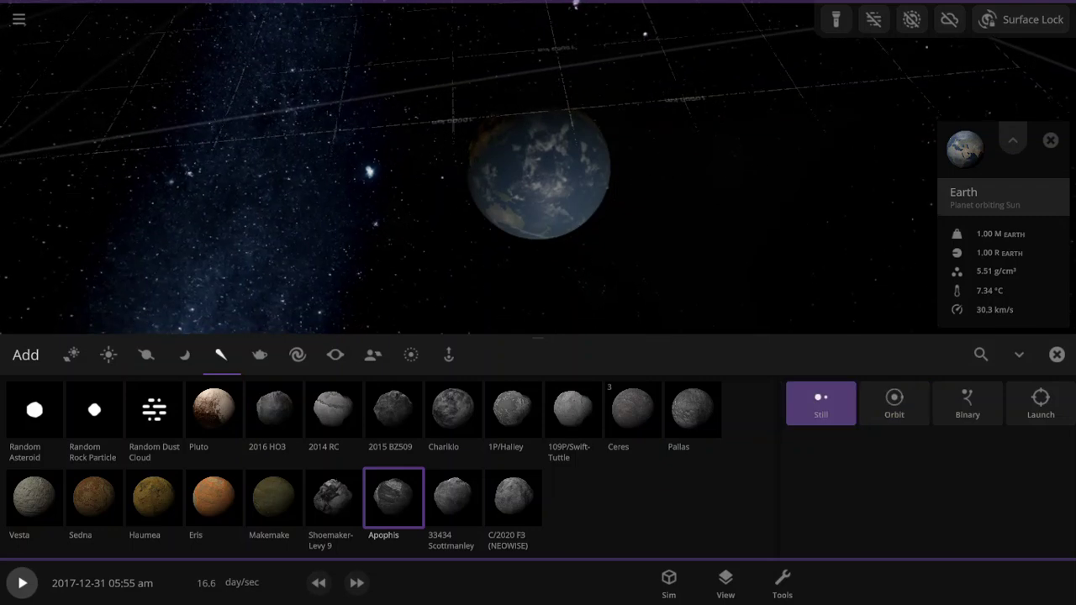
{"action": "left_click", "coordinate": [1039, 402]}
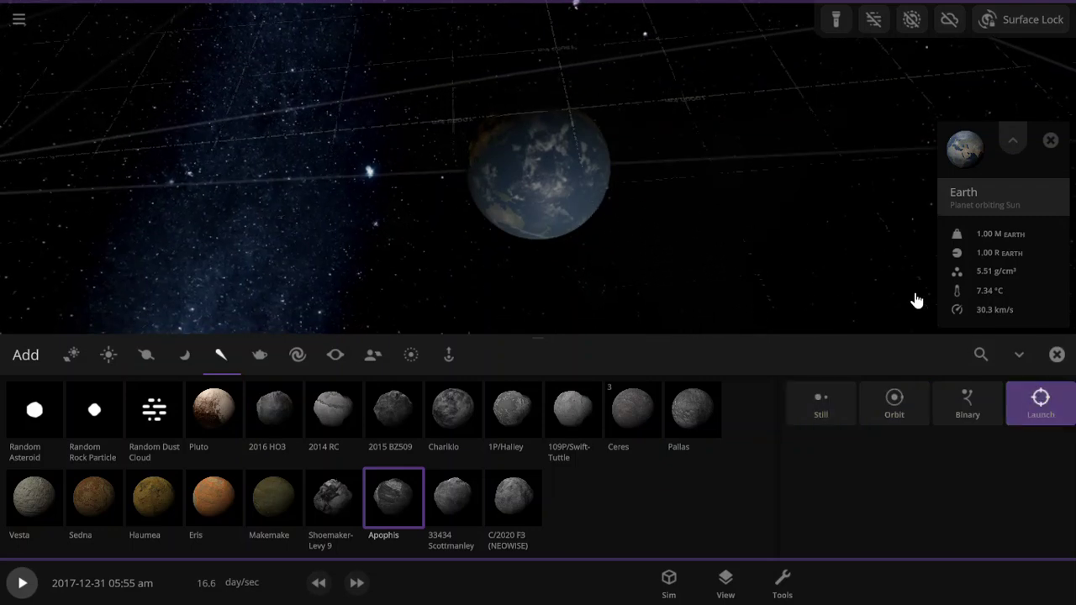
{"action": "left_click", "coordinate": [564, 194]}
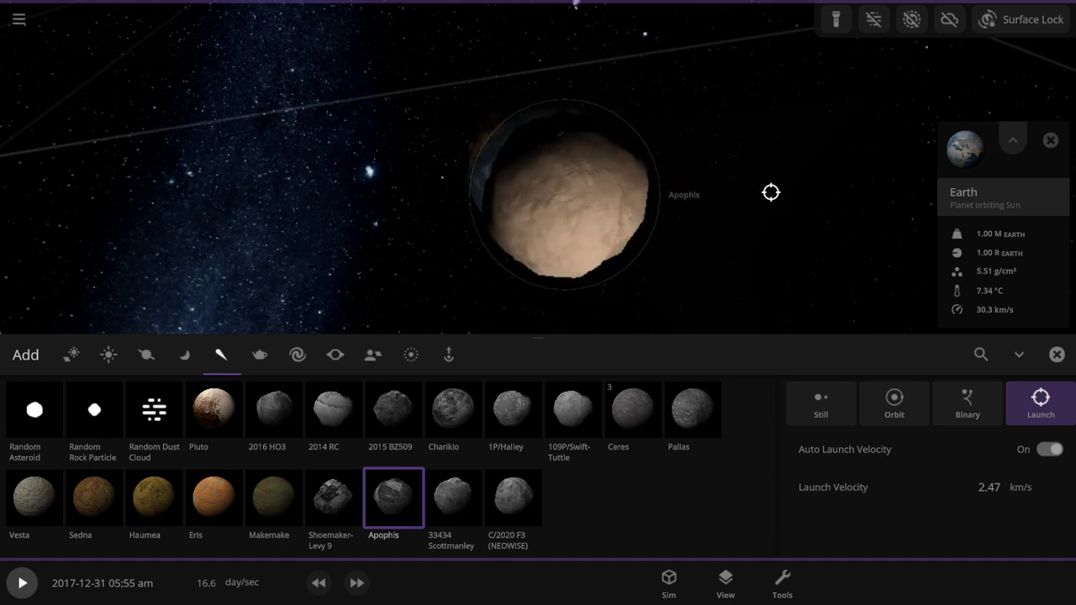
{"action": "left_click", "coordinate": [1056, 353]}
Step: Open Apophis's properties and display its radius in meters
{"action": "left_click", "coordinate": [586, 340]}
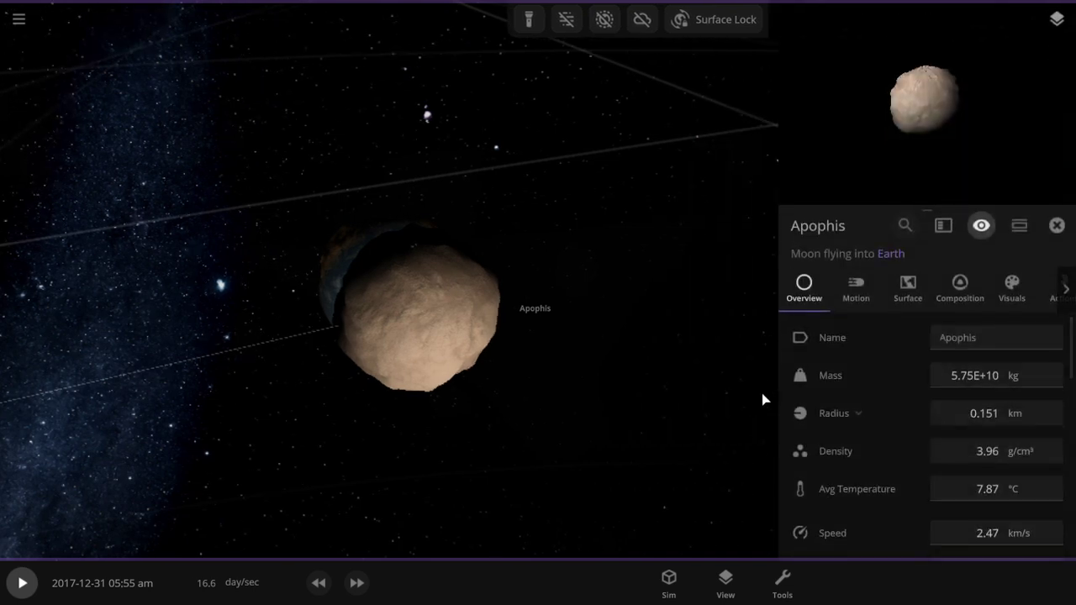
{"action": "left_click", "coordinate": [1033, 407]}
{"action": "left_click", "coordinate": [1032, 419]}
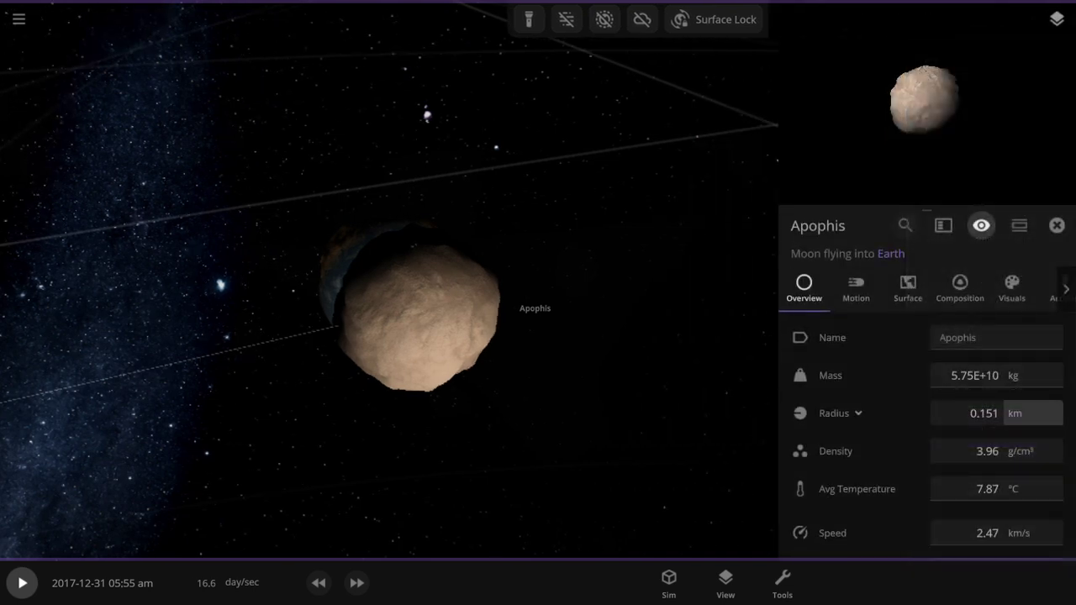
{"action": "left_click", "coordinate": [1032, 417]}
{"action": "left_click", "coordinate": [1033, 459]}
{"action": "left_click", "coordinate": [1032, 407]}
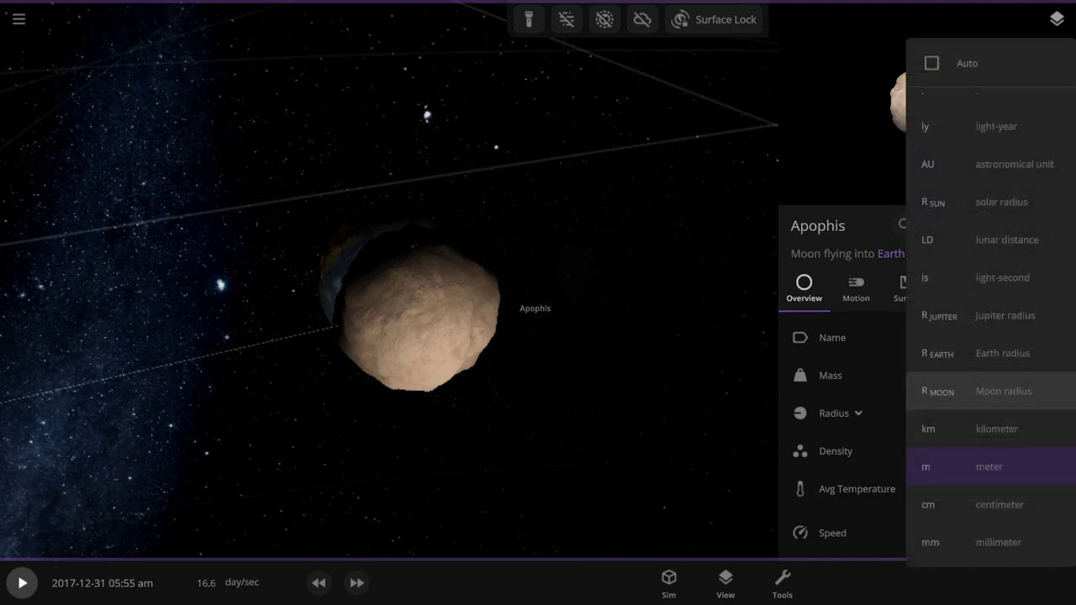
{"action": "left_click", "coordinate": [996, 466]}
Step: Fix the unit of Apophis's mass to kilogram
{"action": "left_click", "coordinate": [1014, 376]}
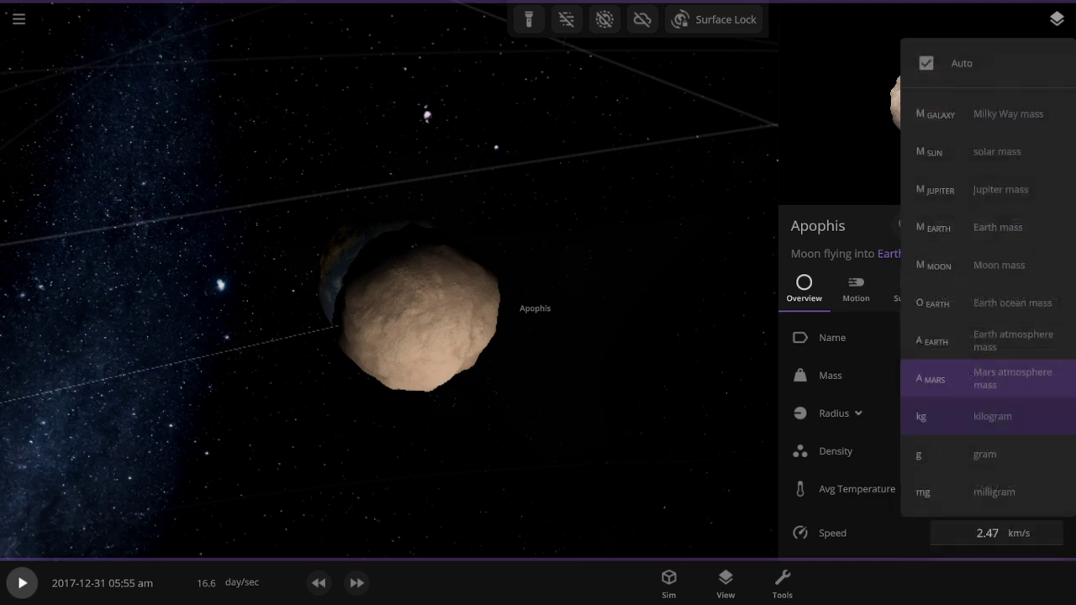
{"action": "left_click", "coordinate": [995, 416]}
{"action": "left_click", "coordinate": [1014, 376]}
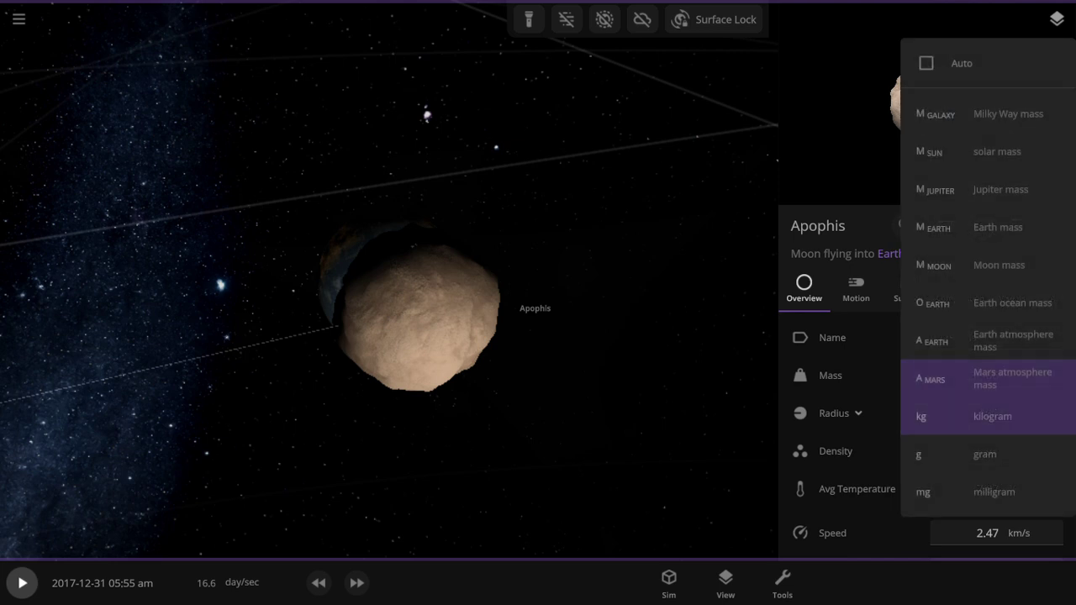
{"action": "left_click", "coordinate": [996, 416]}
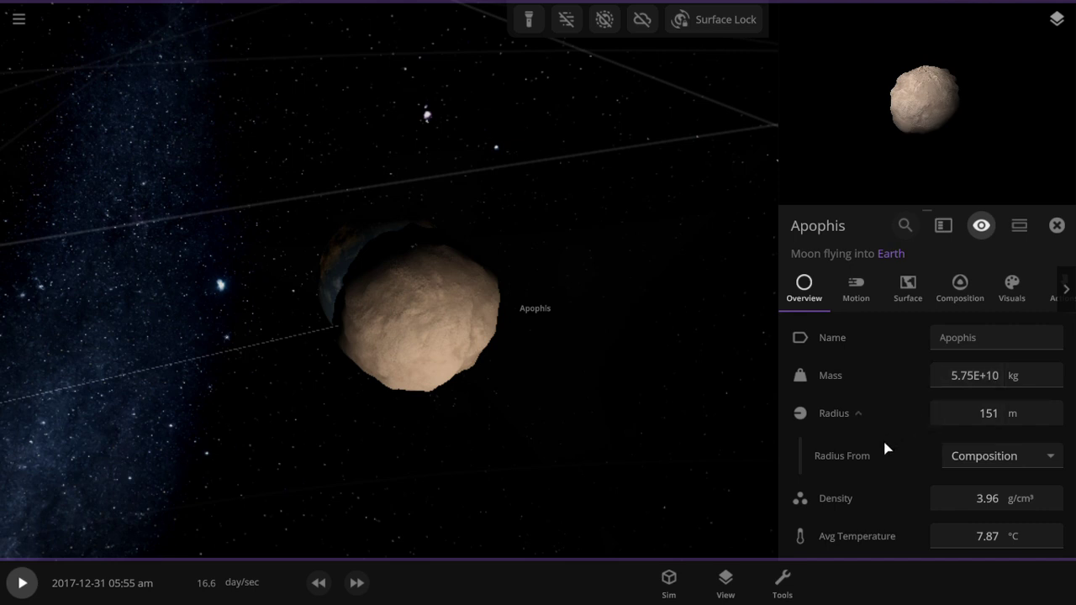
{"action": "scroll", "coordinate": [884, 448], "scroll_direction": "down", "scroll_amount": 5}
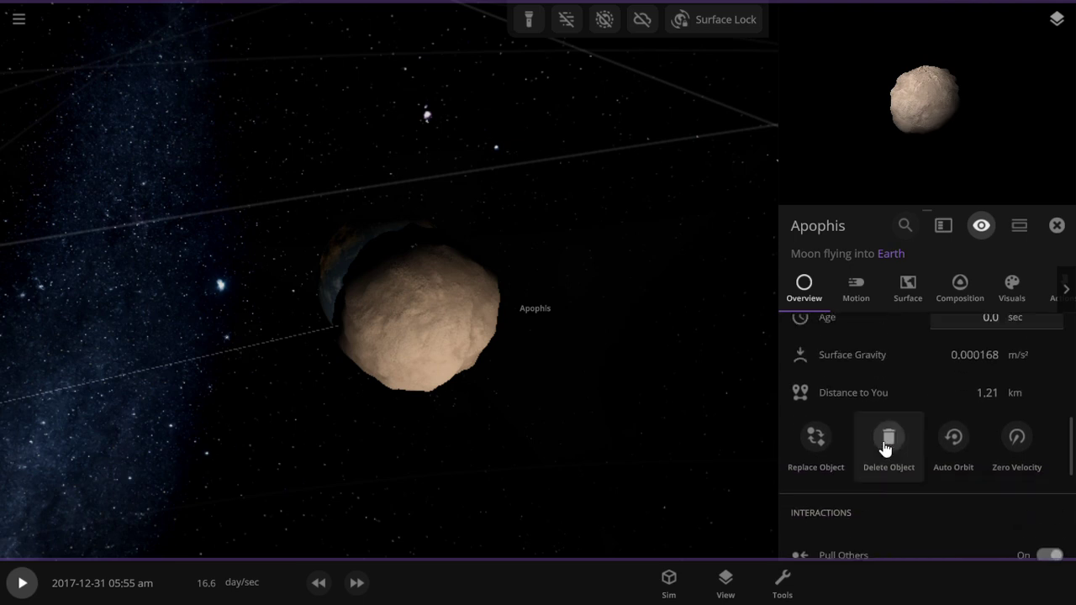
{"action": "scroll", "coordinate": [884, 445], "scroll_direction": "up", "scroll_amount": 5}
{"action": "scroll", "coordinate": [884, 445], "scroll_direction": "down", "scroll_amount": 6}
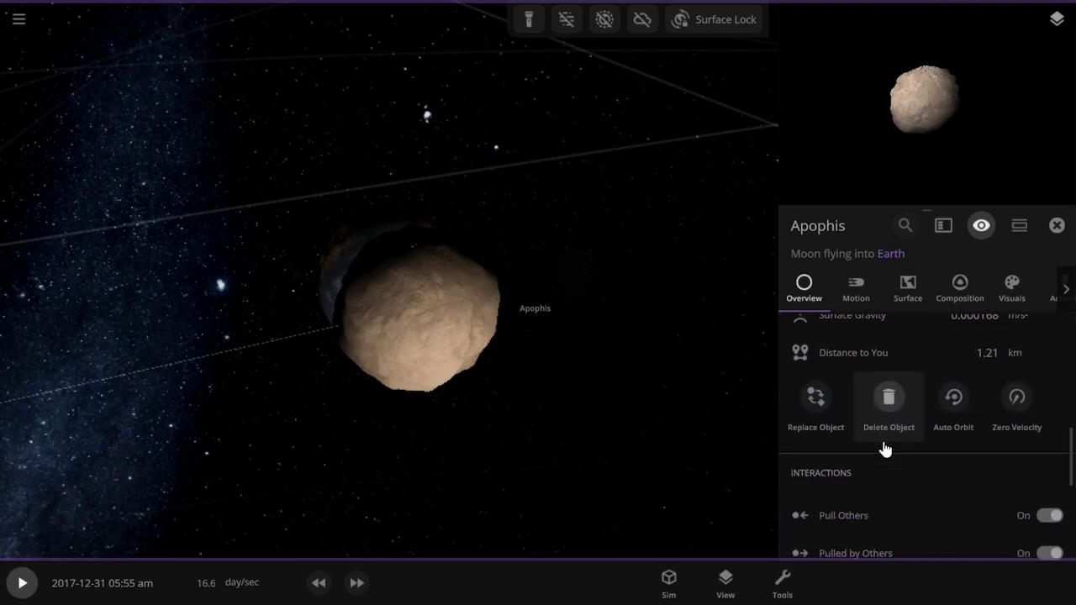
{"action": "scroll", "coordinate": [884, 449], "scroll_direction": "up", "scroll_amount": 6}
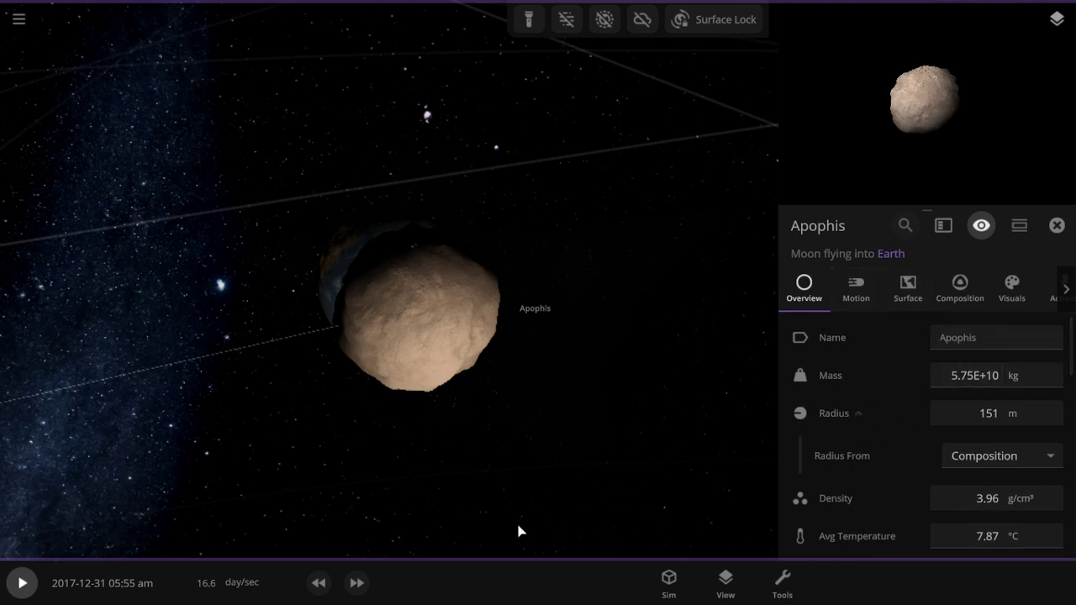
Step: Run the simulation briefly at a slower speed and frame Apophis together with Earth
{"action": "left_click", "coordinate": [327, 592]}
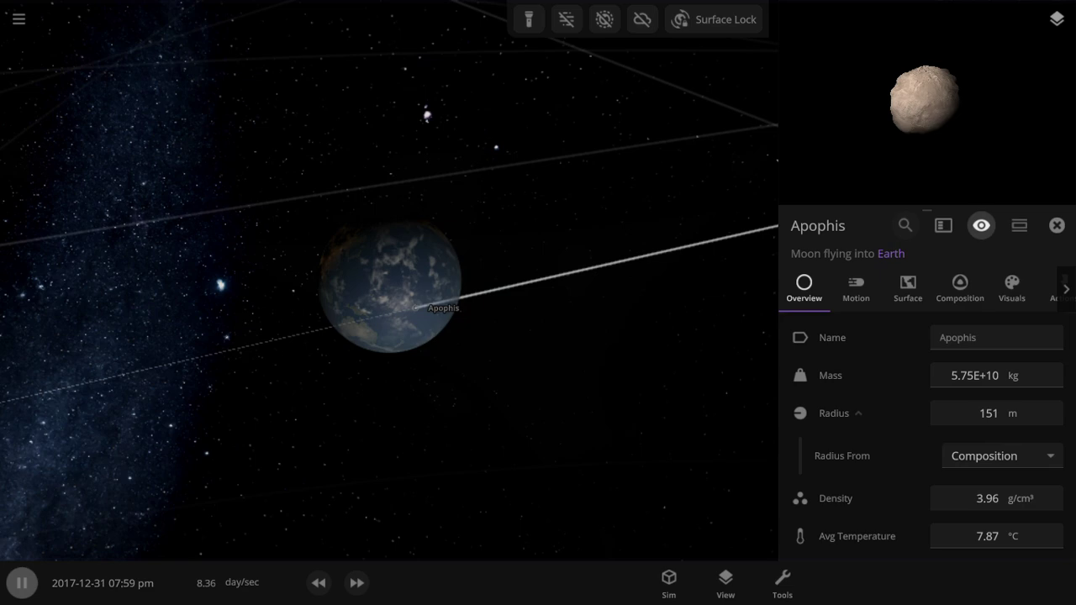
{"action": "scroll", "coordinate": [389, 280], "scroll_direction": "up", "scroll_amount": 3}
{"action": "right_click_drag", "start_coordinate": [389, 280], "coordinate": [277, 236]}
{"action": "scroll", "coordinate": [389, 281], "scroll_direction": "down", "scroll_amount": 8}
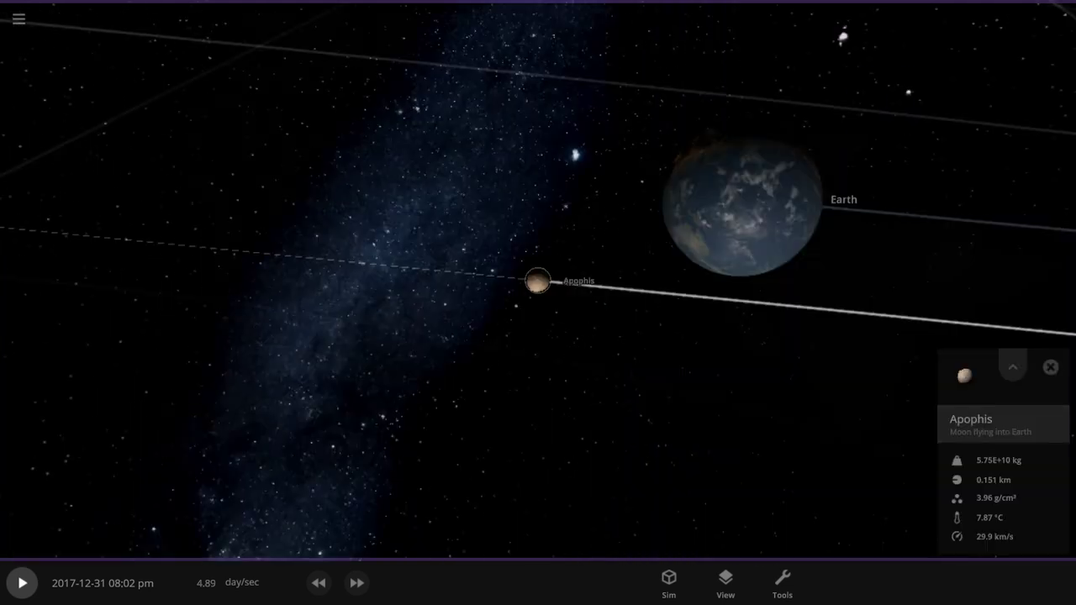
{"action": "right_click_drag", "start_coordinate": [538, 281], "coordinate": [361, 441]}
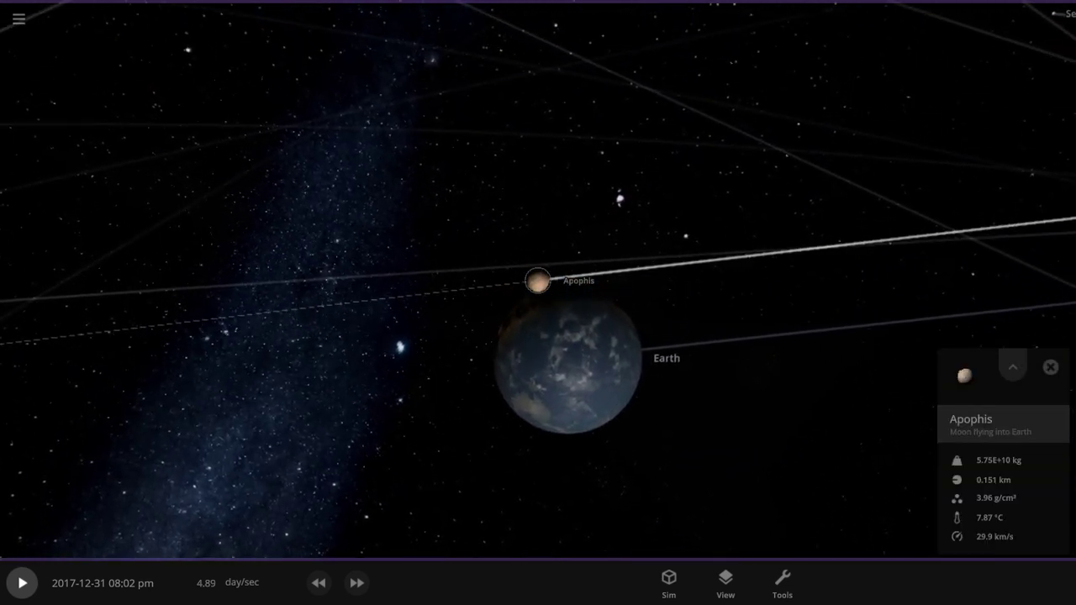
Step: Play the simulation until Apophis strikes Earth, adjusting the speed on approach, and pause it at the impact
{"action": "key", "text": "space"}
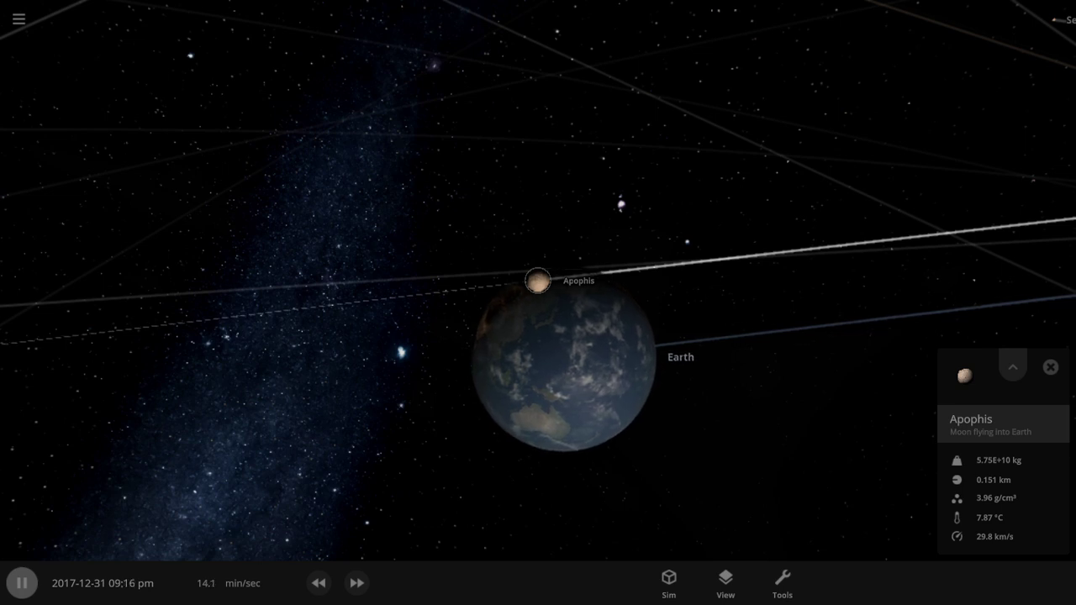
{"action": "left_click", "coordinate": [357, 583]}
{"action": "key", "text": "period"}
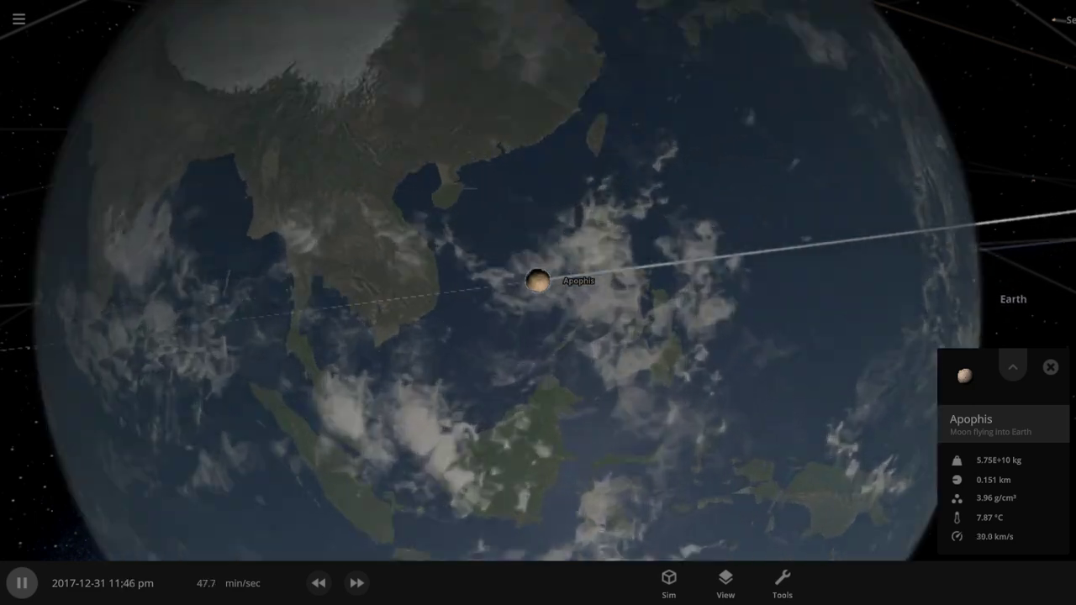
{"action": "key", "text": "comma"}
{"action": "key", "text": "space"}
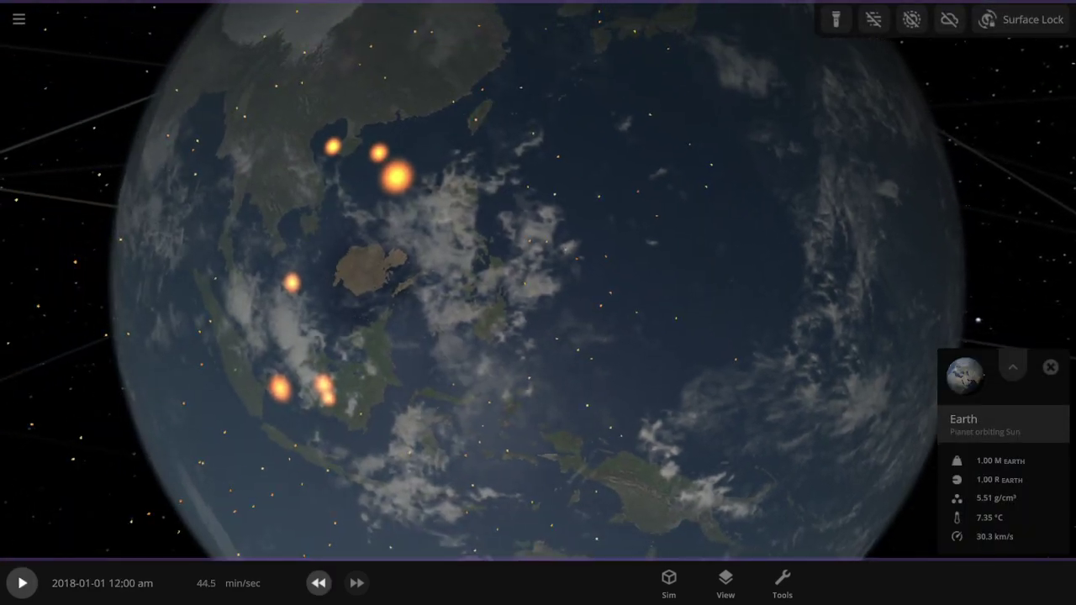
Step: Play the impact's aftermath in short bursts and examine the debris falling around Earth
{"action": "scroll", "coordinate": [538, 281], "scroll_direction": "down", "scroll_amount": 6}
{"action": "key", "text": "space"}
{"action": "left_click_drag", "start_coordinate": [537, 282], "coordinate": [706, 294]}
{"action": "scroll", "coordinate": [538, 281], "scroll_direction": "up", "scroll_amount": 2}
{"action": "key", "text": "space"}
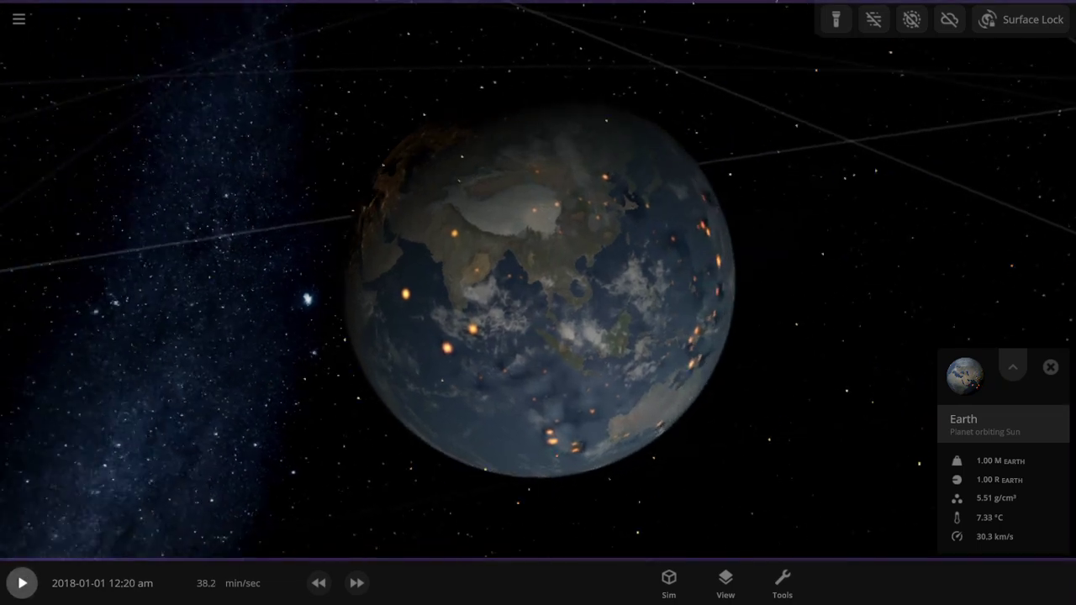
{"action": "key", "text": "space"}
{"action": "right_click_drag", "start_coordinate": [538, 281], "coordinate": [841, 290]}
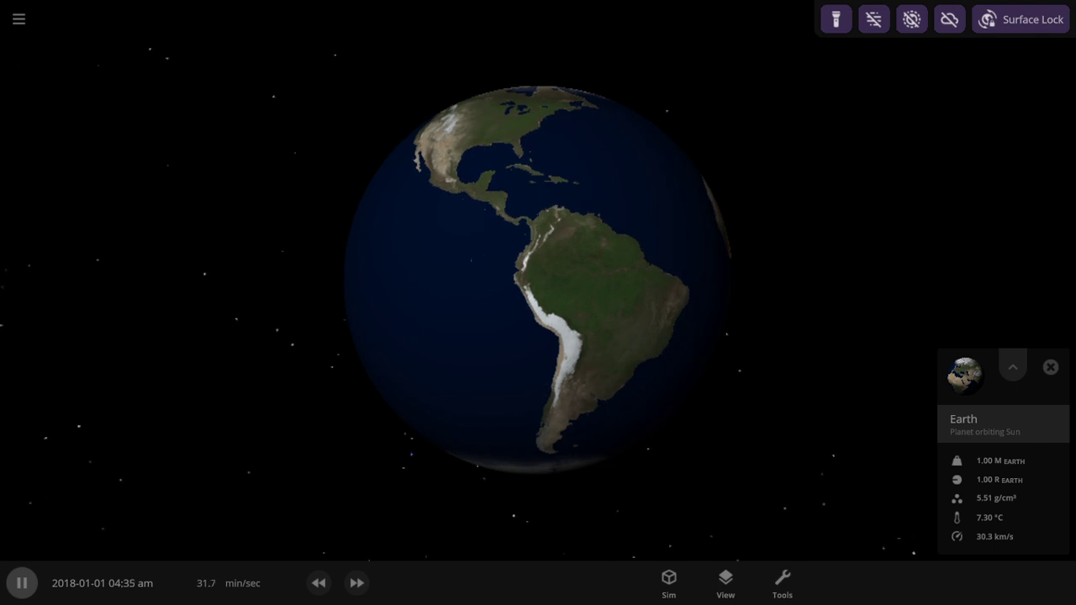
Step: Raise the simulation speed to 2.13 day/sec with Earth seen from a distance
{"action": "left_click", "coordinate": [356, 583]}
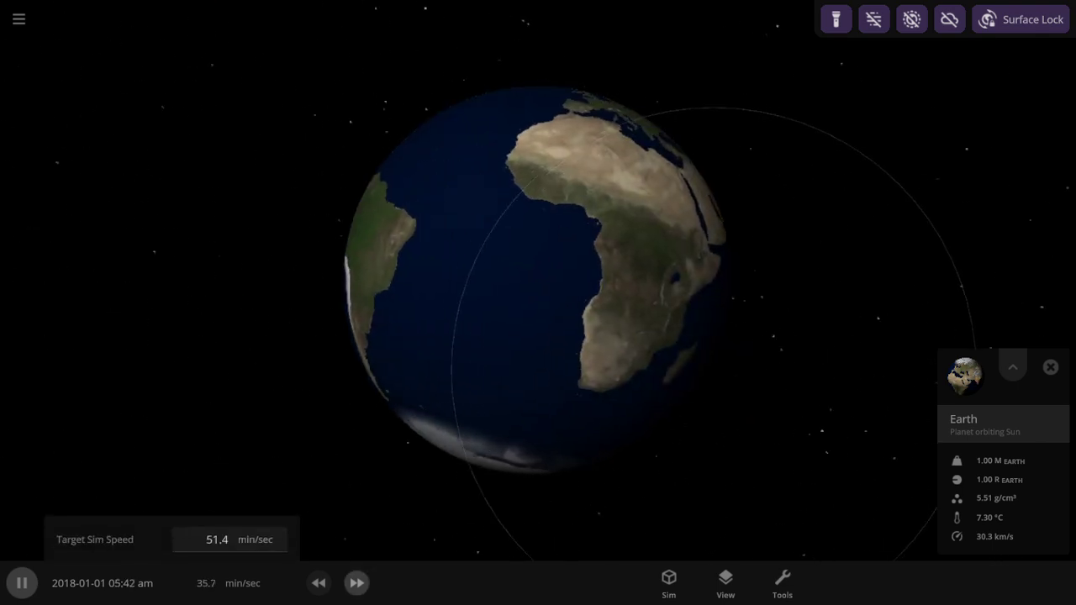
{"action": "scroll", "coordinate": [538, 281], "scroll_direction": "down", "scroll_amount": 5}
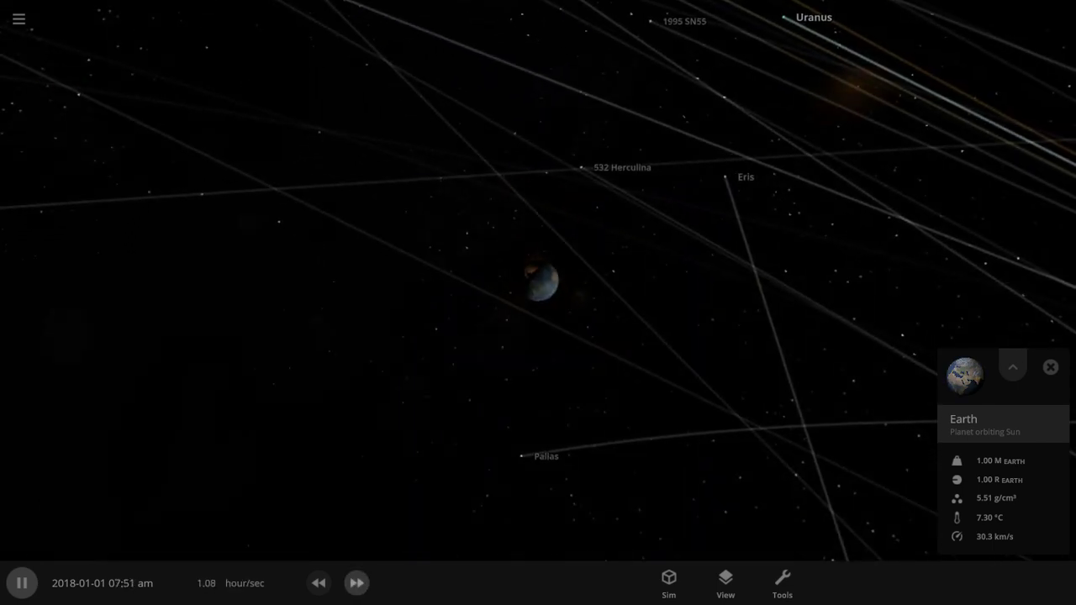
{"action": "key", "text": "period"}
{"action": "key", "text": "period"}
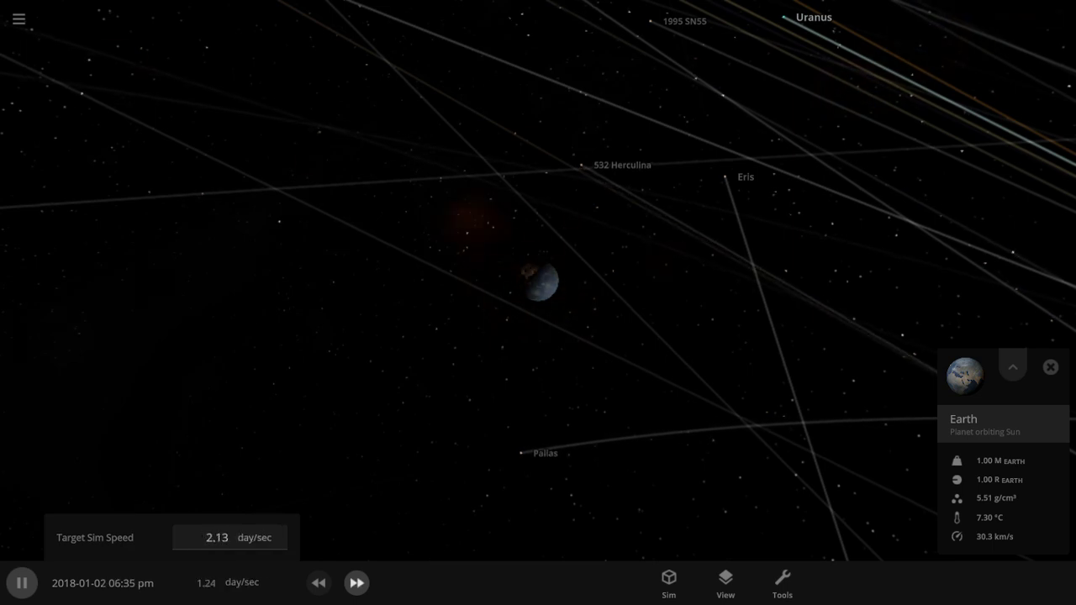
Step: Open Earth's properties at its speed, rotational period and orbital period values
{"action": "left_click", "coordinate": [1013, 368]}
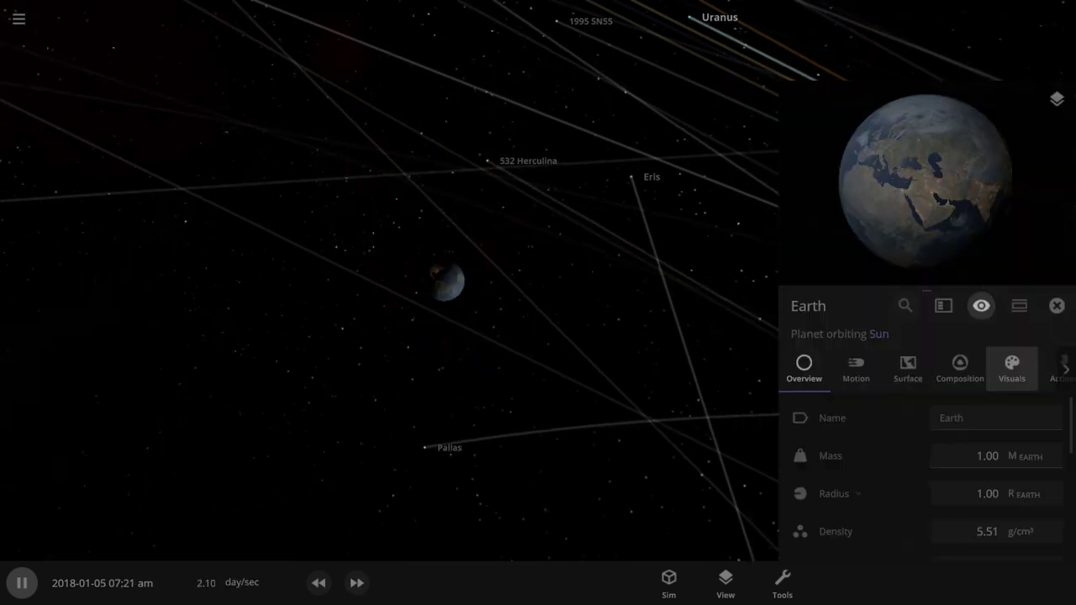
{"action": "scroll", "coordinate": [924, 437], "scroll_direction": "down", "scroll_amount": 5}
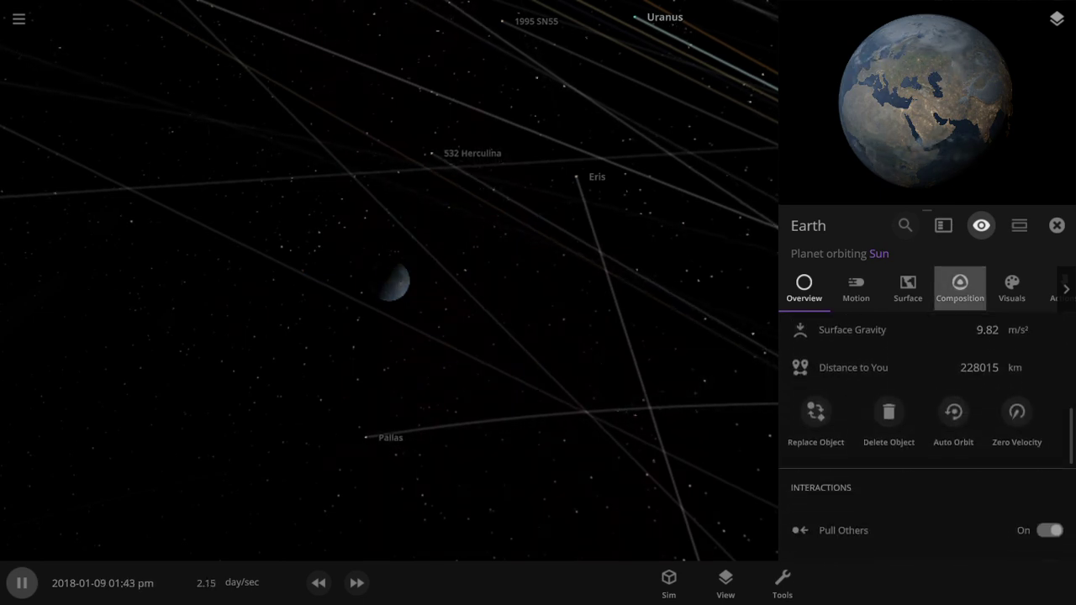
{"action": "scroll", "coordinate": [925, 437], "scroll_direction": "up", "scroll_amount": 2}
Step: Display Earth's rotational period in minutes
{"action": "left_click", "coordinate": [1018, 374]}
{"action": "left_click", "coordinate": [1018, 413]}
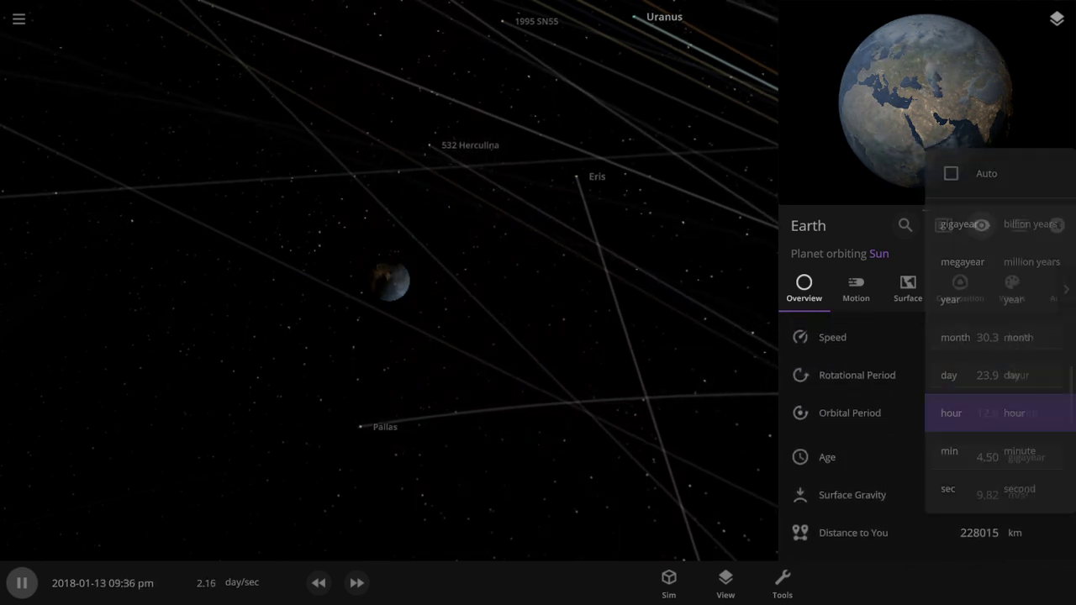
{"action": "left_click", "coordinate": [1019, 376]}
{"action": "left_click", "coordinate": [950, 412]}
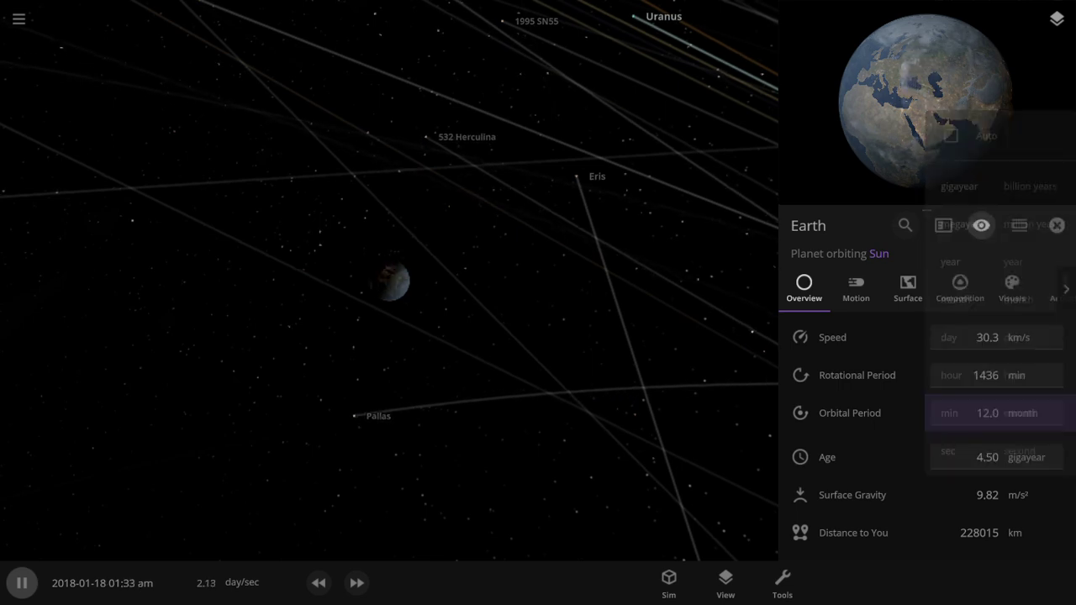
{"action": "left_click", "coordinate": [1015, 375]}
{"action": "left_click", "coordinate": [1016, 375]}
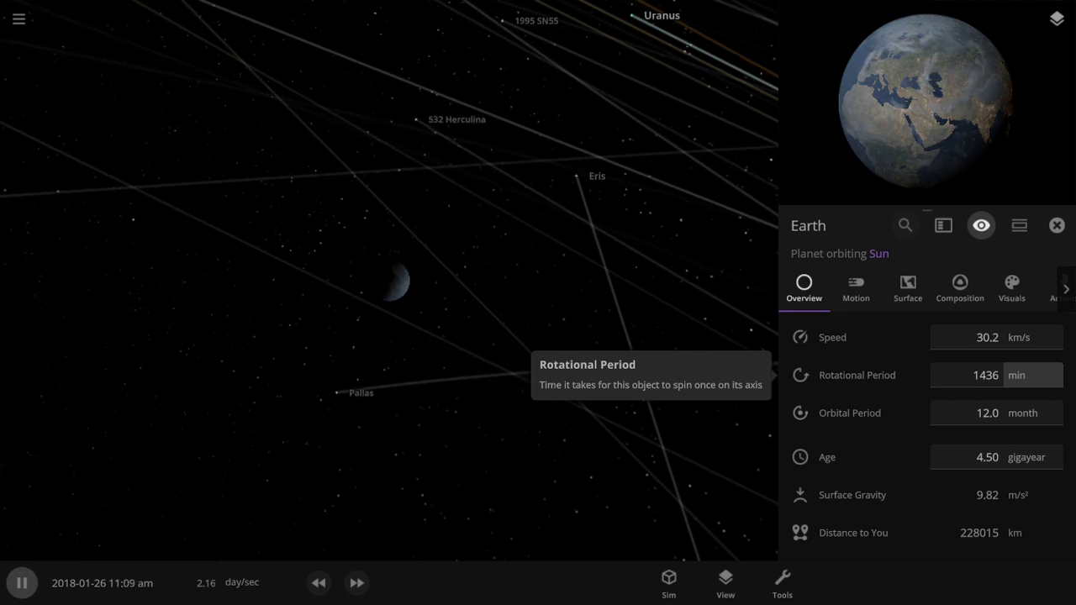
Step: Slow the simulation to 6.69 hour/sec and display Earth's rotational period in hours
{"action": "scroll", "coordinate": [389, 280], "scroll_direction": "up", "scroll_amount": 8}
{"action": "right_click_drag", "start_coordinate": [588, 319], "coordinate": [365, 311]}
{"action": "scroll", "coordinate": [389, 280], "scroll_direction": "down", "scroll_amount": 5}
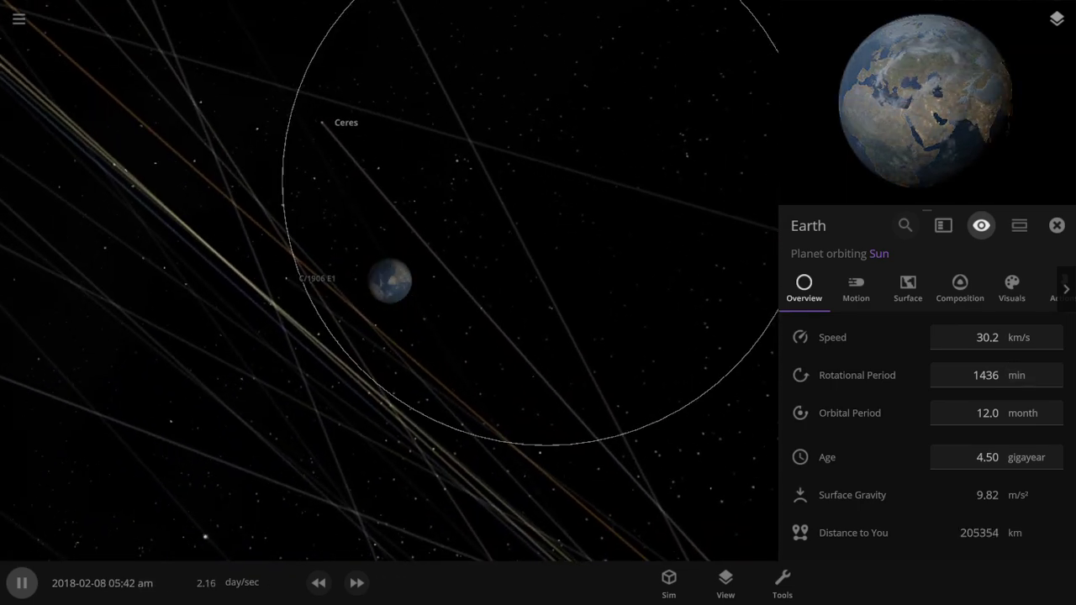
{"action": "left_click", "coordinate": [319, 583]}
{"action": "left_click", "coordinate": [1017, 376]}
{"action": "left_click", "coordinate": [1018, 338]}
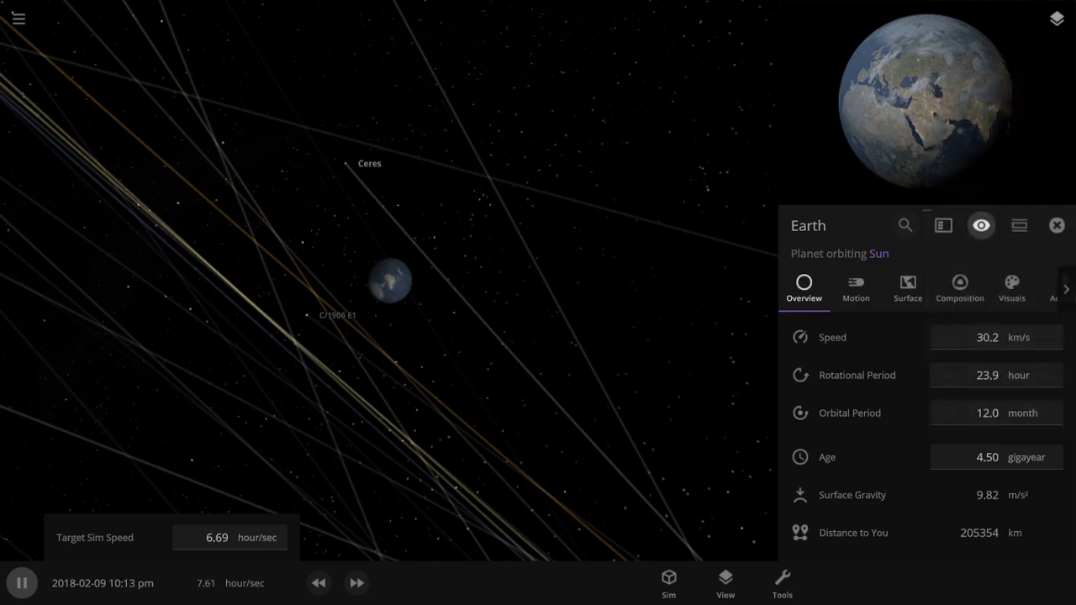
Step: Bring Earth into close-up to examine its rotating surface
{"action": "right_click_drag", "start_coordinate": [521, 269], "coordinate": [424, 203]}
{"action": "scroll", "coordinate": [424, 203], "scroll_direction": "up", "scroll_amount": 2}
{"action": "scroll", "coordinate": [389, 281], "scroll_direction": "up", "scroll_amount": 8}
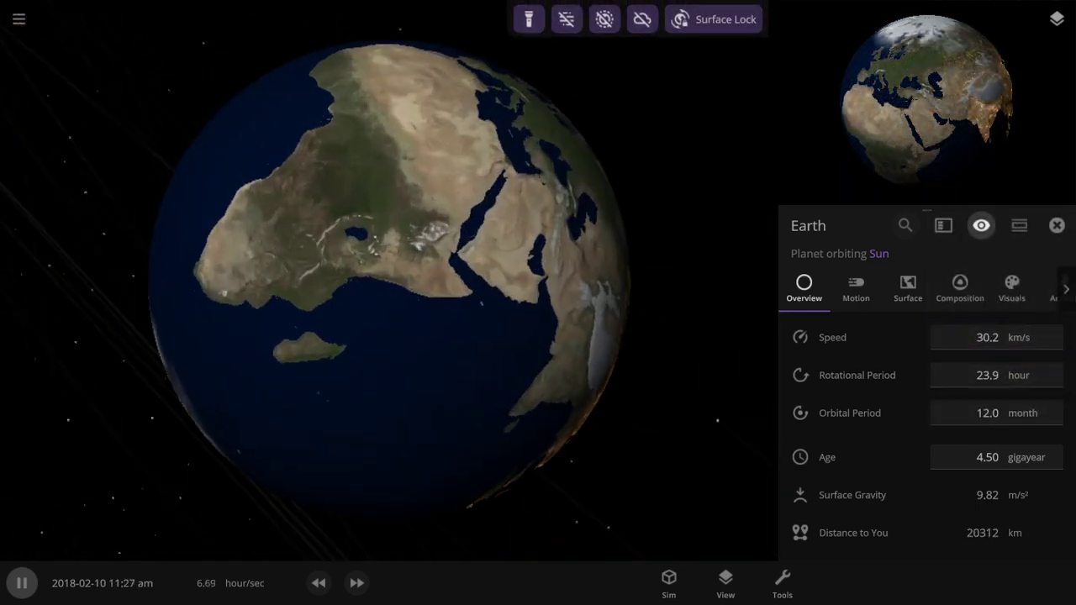
{"action": "scroll", "coordinate": [389, 281], "scroll_direction": "down", "scroll_amount": 10}
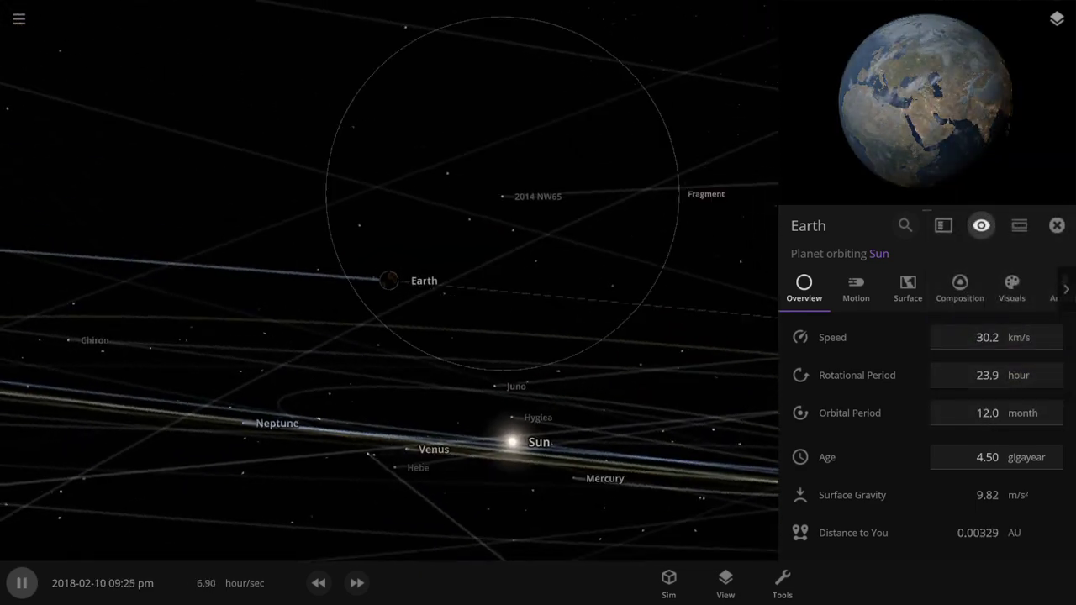
{"action": "key", "text": "space"}
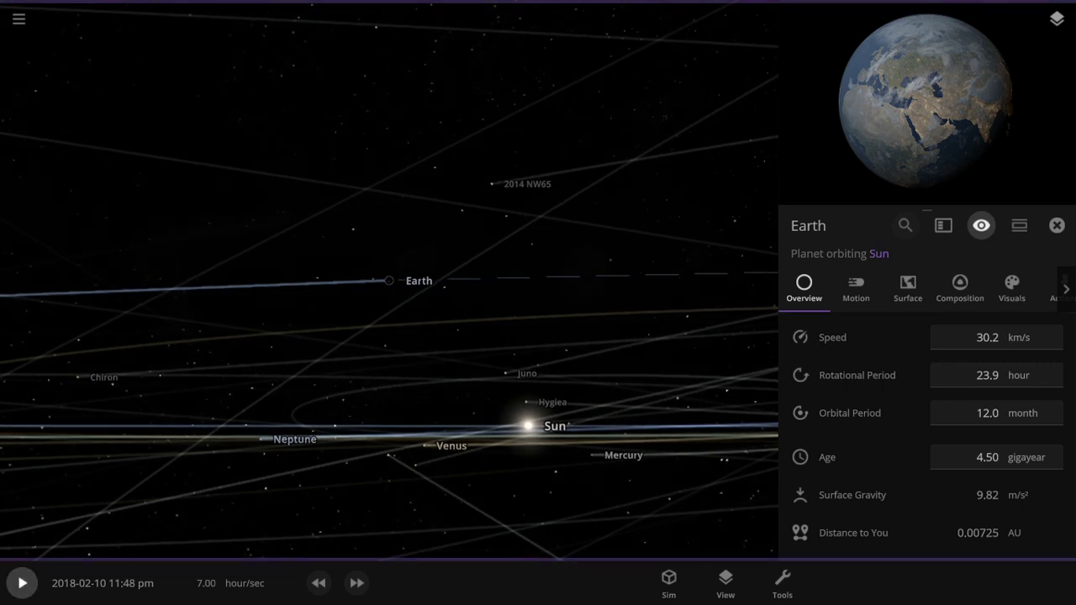
{"action": "key", "text": "space"}
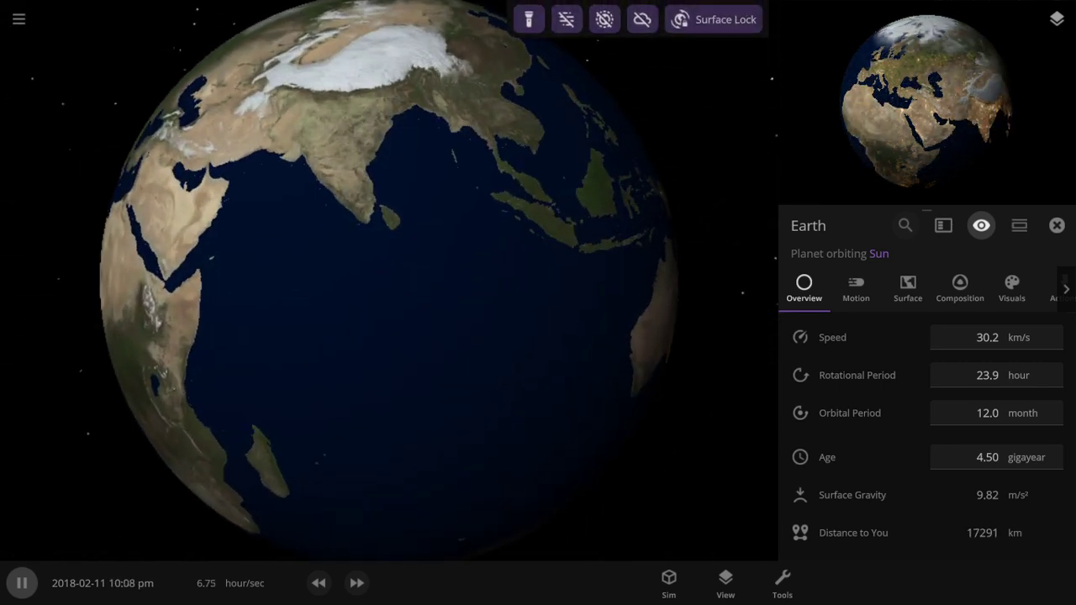
Step: Pause the simulation with Earth in view and launch Apophis at the planet, in front of southern Africa
{"action": "scroll", "coordinate": [389, 280], "scroll_direction": "down", "scroll_amount": 10}
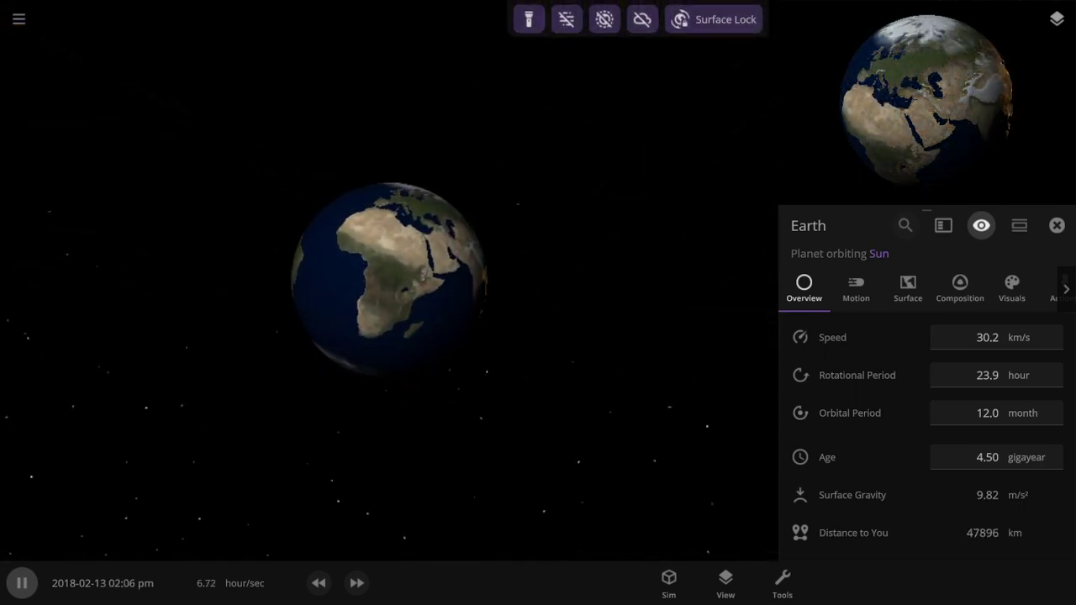
{"action": "key", "text": "space"}
{"action": "left_click", "coordinate": [781, 582]}
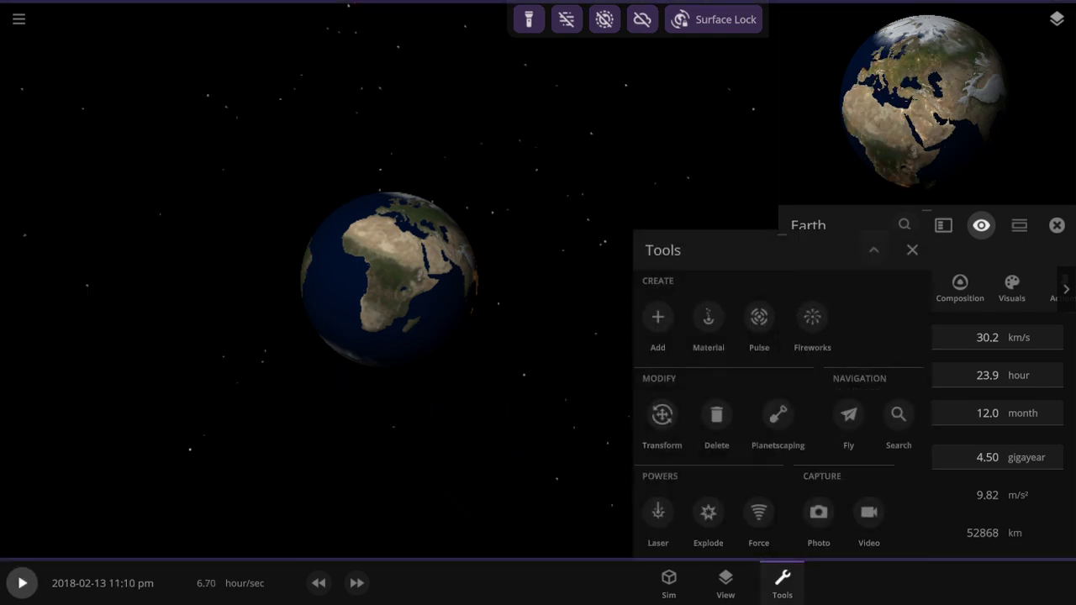
{"action": "left_click", "coordinate": [658, 325]}
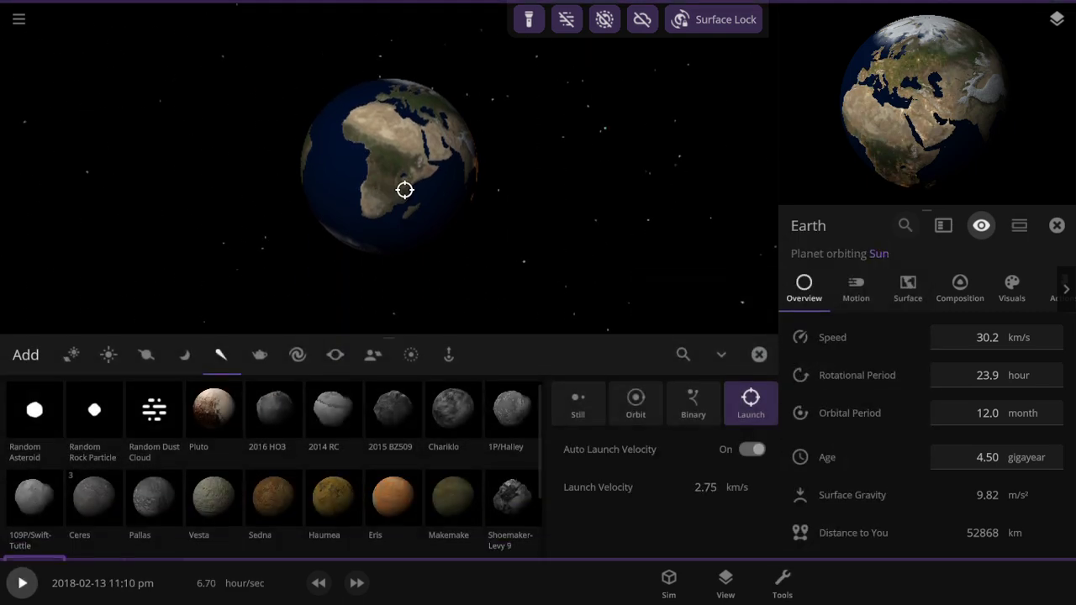
{"action": "left_click", "coordinate": [393, 216]}
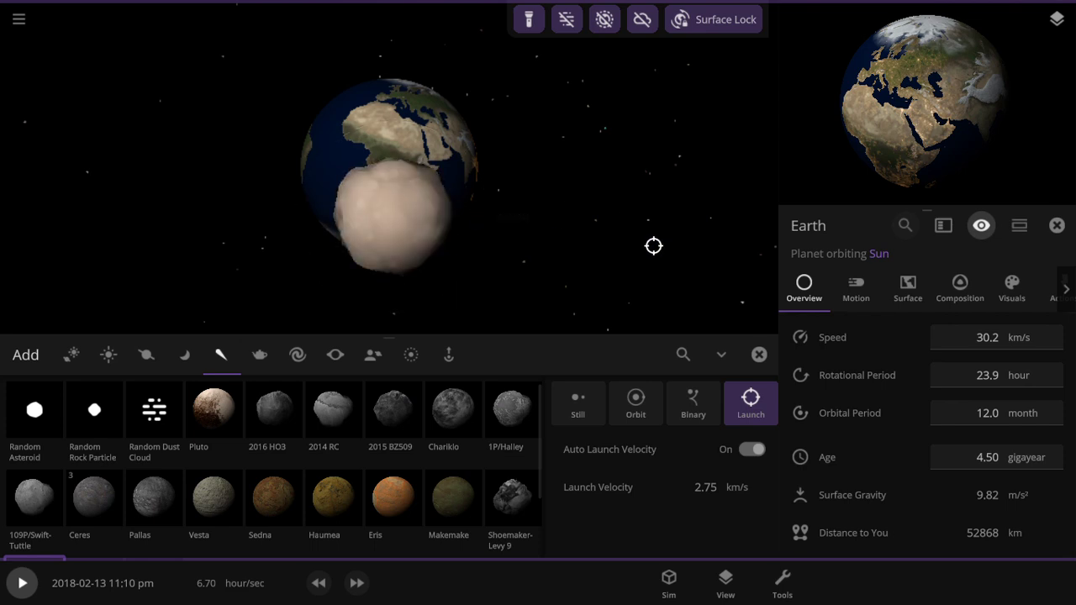
{"action": "left_click", "coordinate": [760, 355]}
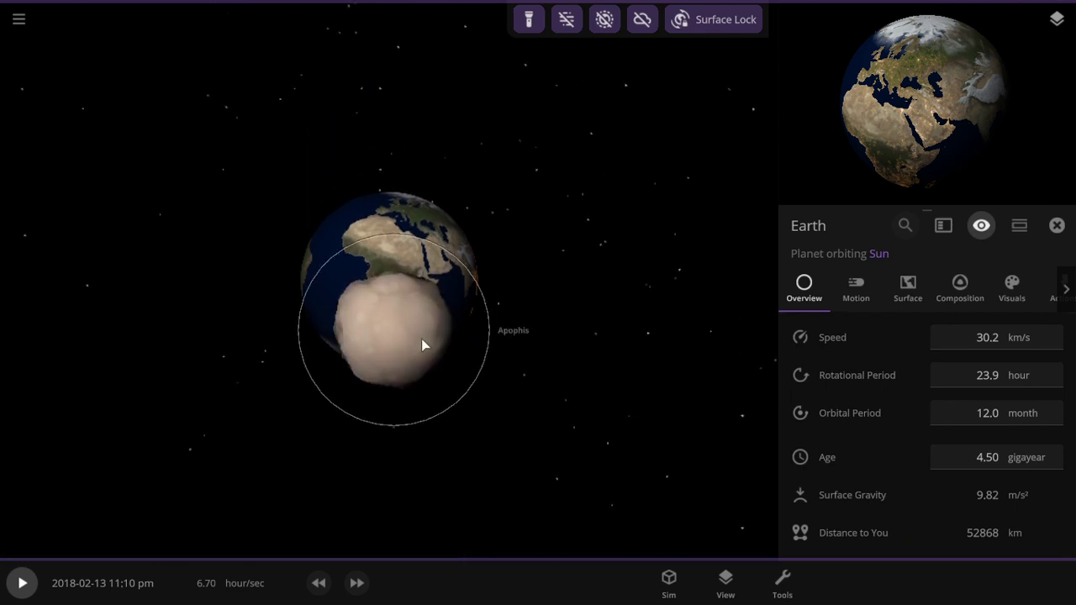
Step: Display Apophis's speed in units of light speed (c) and set it to 1.00 c
{"action": "left_click", "coordinate": [317, 592]}
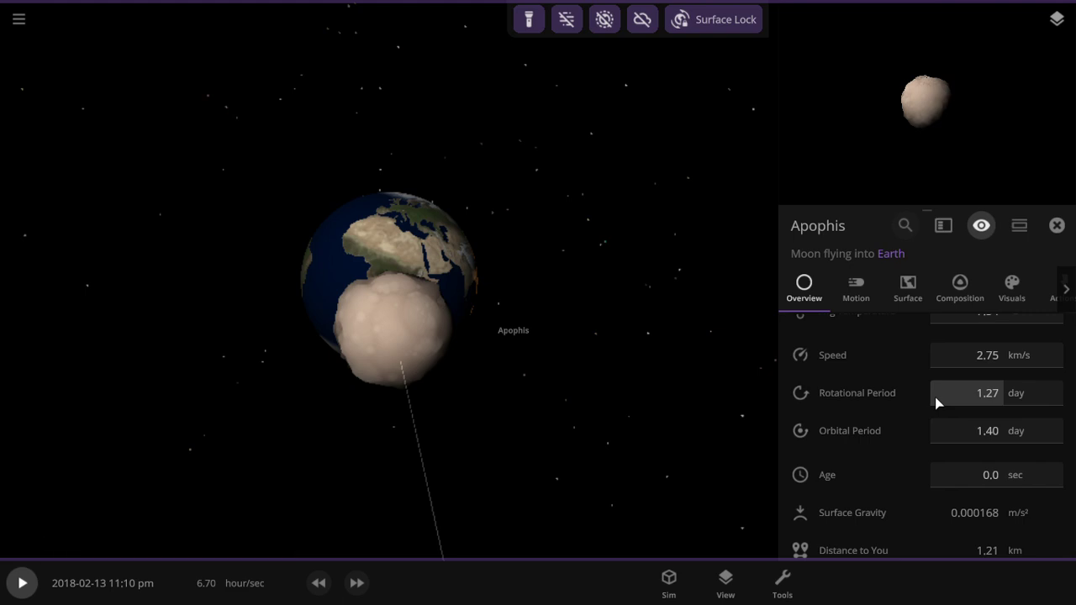
{"action": "left_click", "coordinate": [1021, 364]}
{"action": "left_click", "coordinate": [1008, 312]}
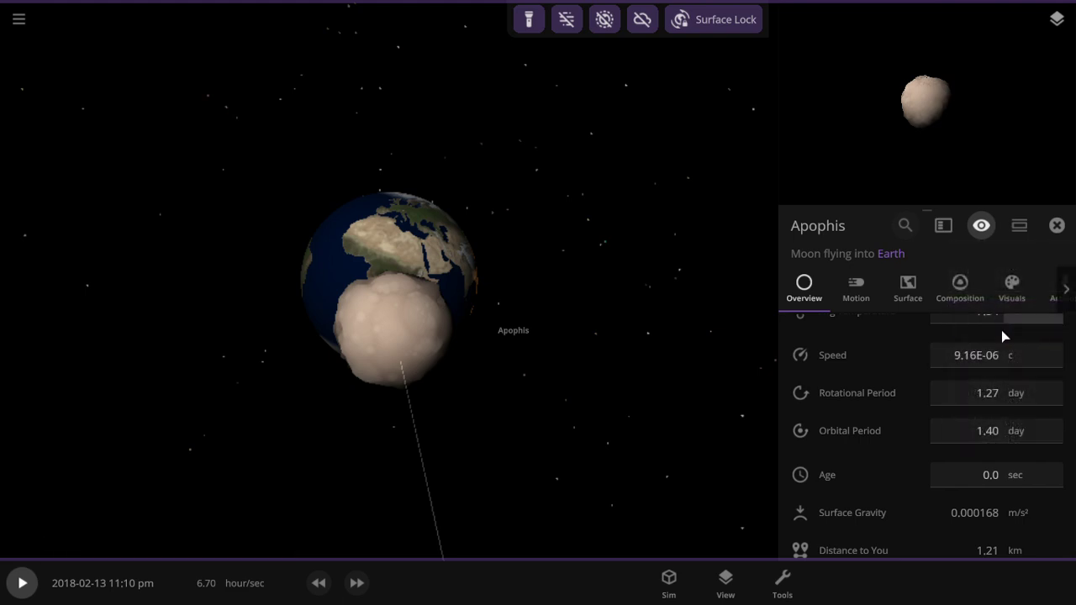
{"action": "left_click", "coordinate": [996, 354]}
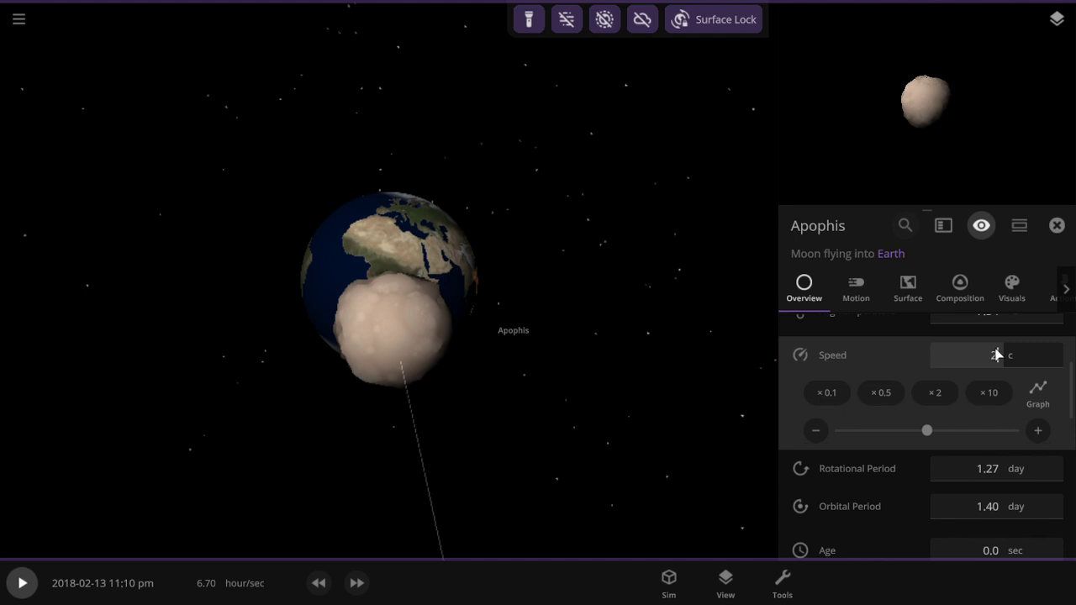
{"action": "type", "text": "2"}
{"action": "key", "text": "Return"}
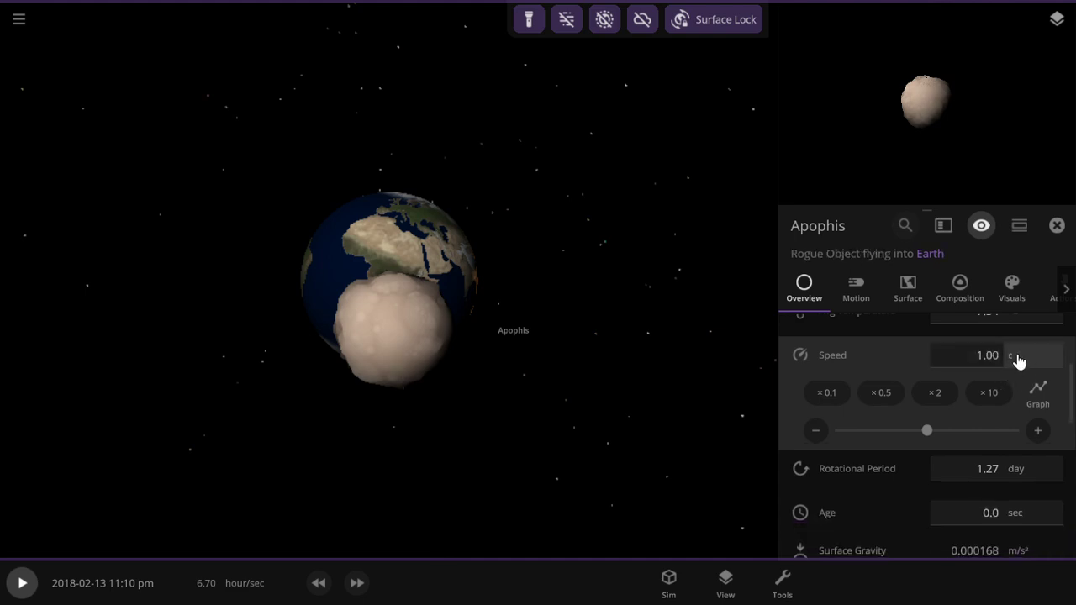
Step: Run the simulation slowed to about 0.35 ms/sec and bring Apophis into close-up
{"action": "left_click", "coordinate": [318, 590]}
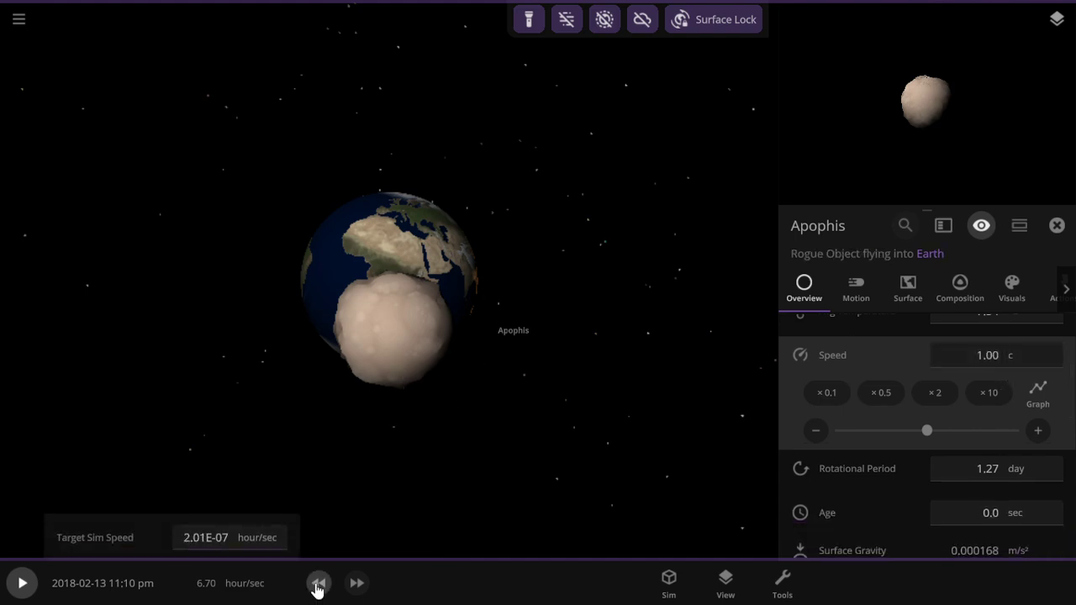
{"action": "key", "text": "space"}
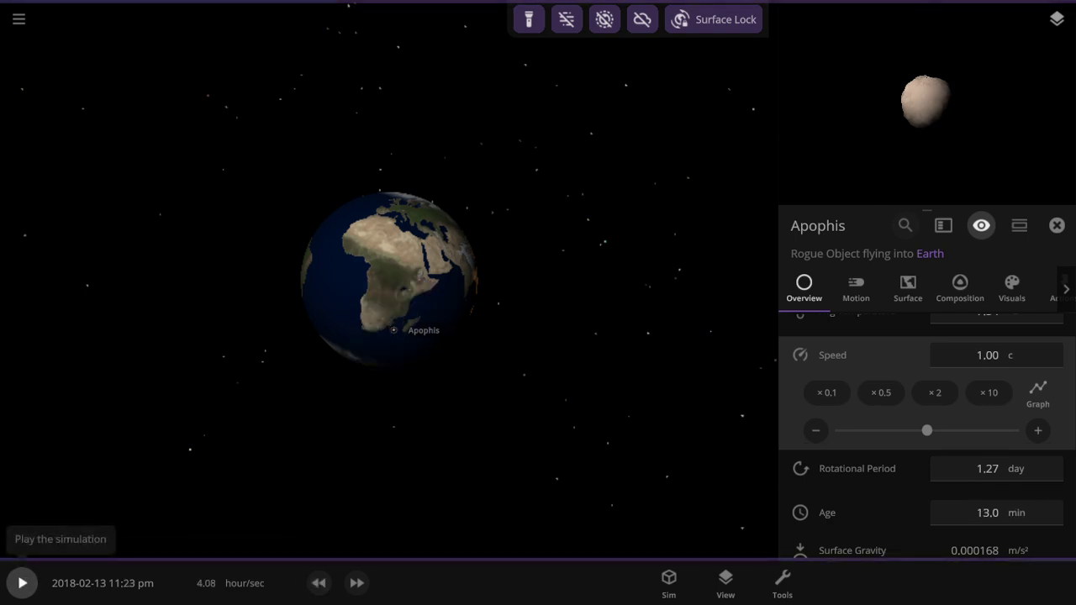
{"action": "left_click", "coordinate": [22, 582]}
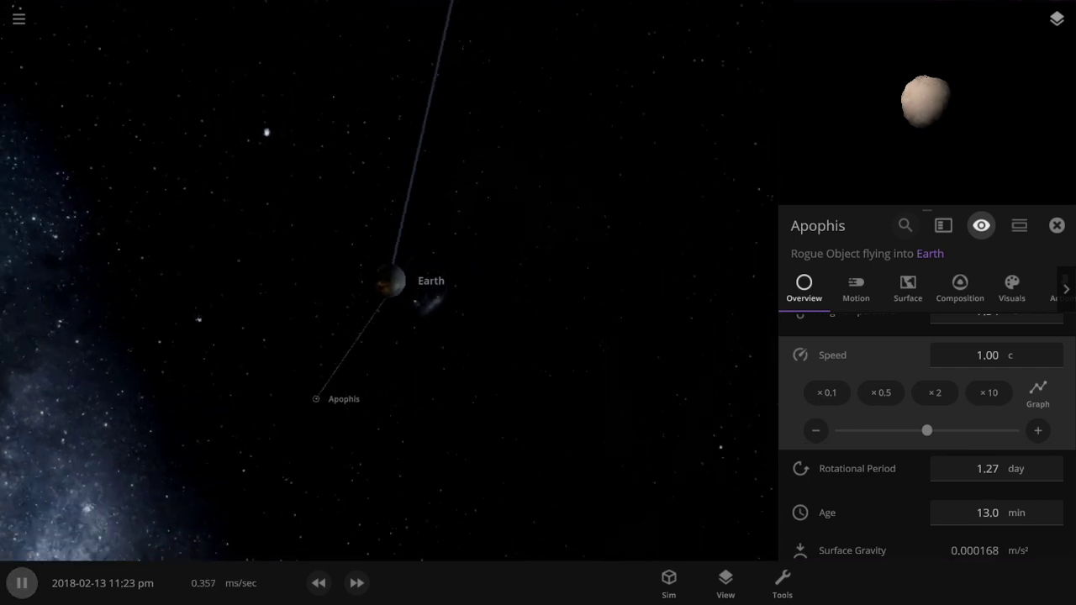
{"action": "double_click", "coordinate": [310, 395]}
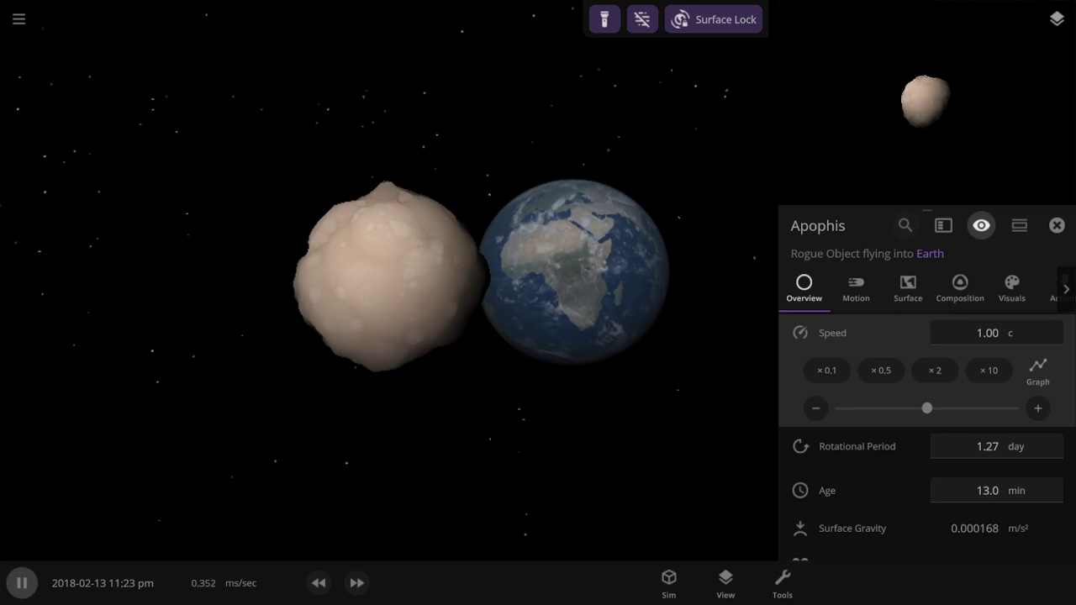
Step: Set the target simulation speed to 0.994 ms/sec in the time settings
{"action": "left_click", "coordinate": [240, 583]}
{"action": "left_click", "coordinate": [267, 500]}
{"action": "left_click", "coordinate": [267, 462]}
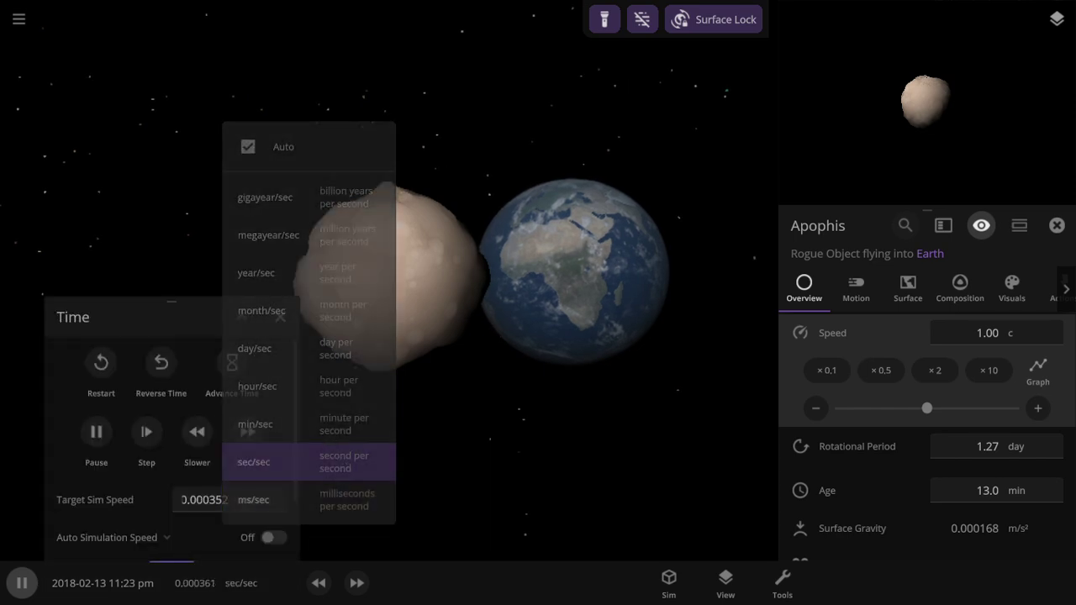
{"action": "left_click", "coordinate": [205, 502]}
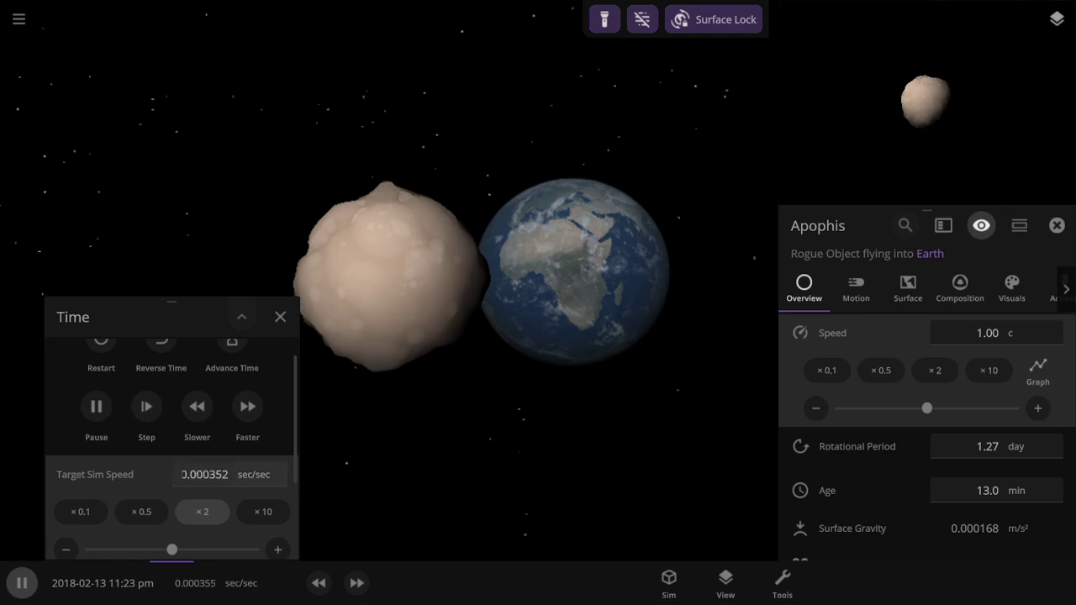
{"action": "left_click", "coordinate": [254, 473]}
{"action": "left_click", "coordinate": [277, 487]}
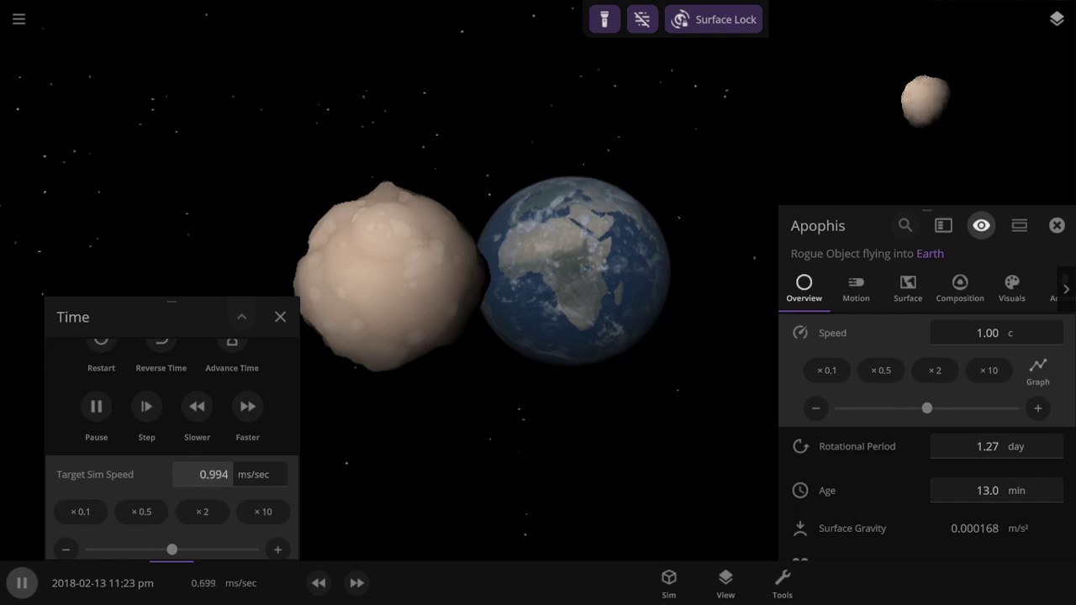
{"action": "left_click", "coordinate": [280, 317]}
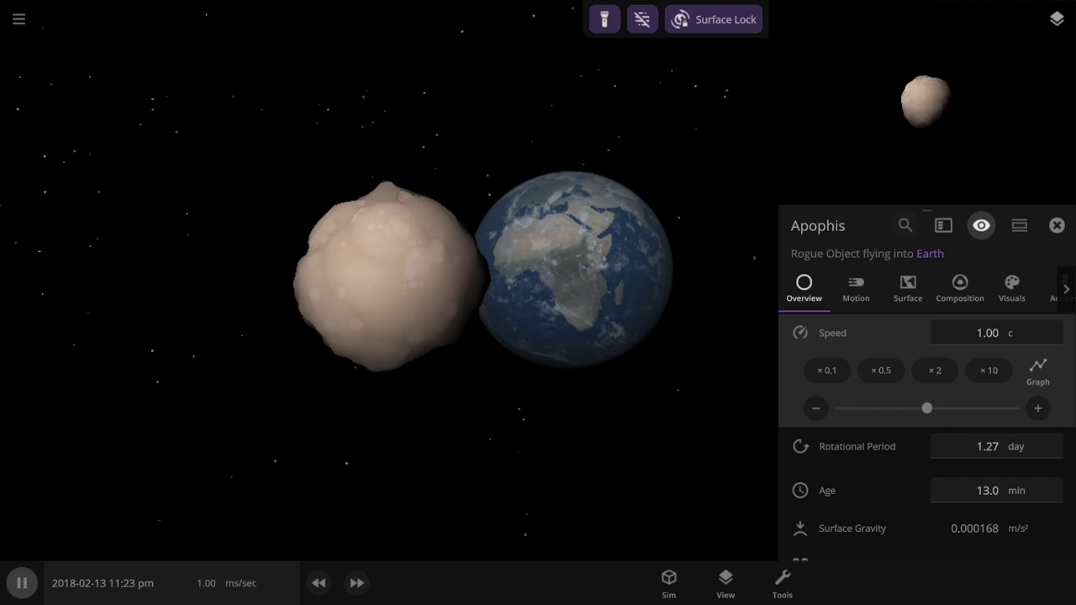
Step: Speed the simulation up to 33.0 ms/sec and let Apophis approach Earth
{"action": "left_click", "coordinate": [356, 583]}
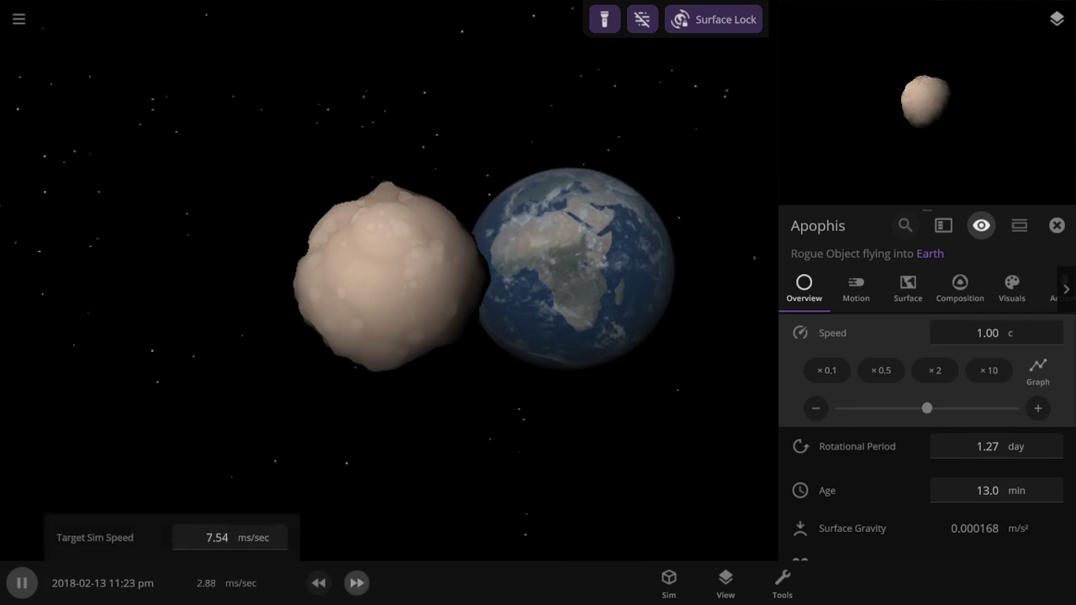
{"action": "key", "text": "period"}
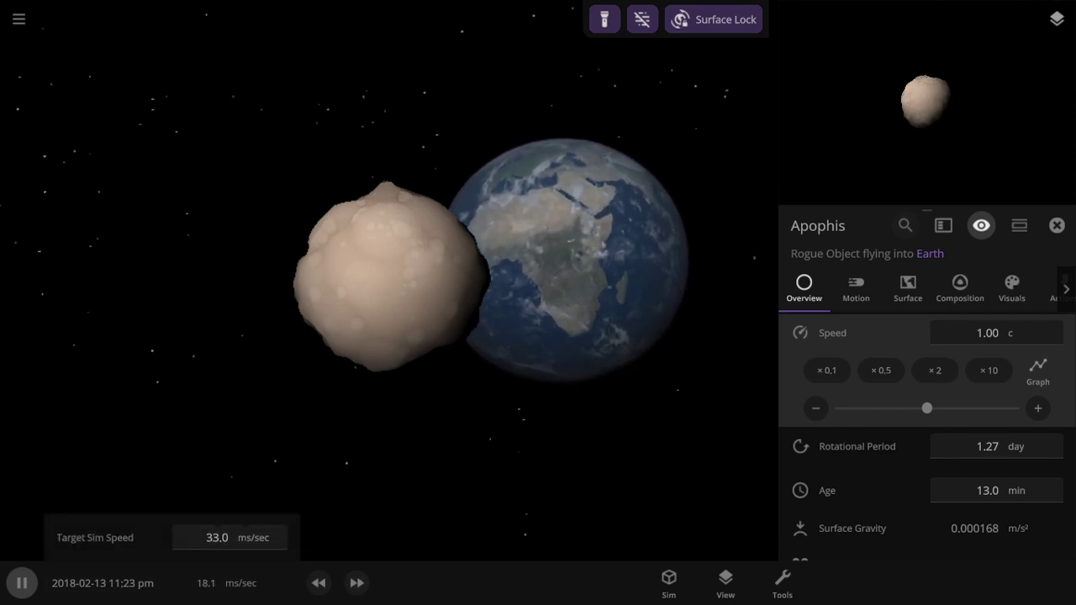
{"action": "key", "text": "space"}
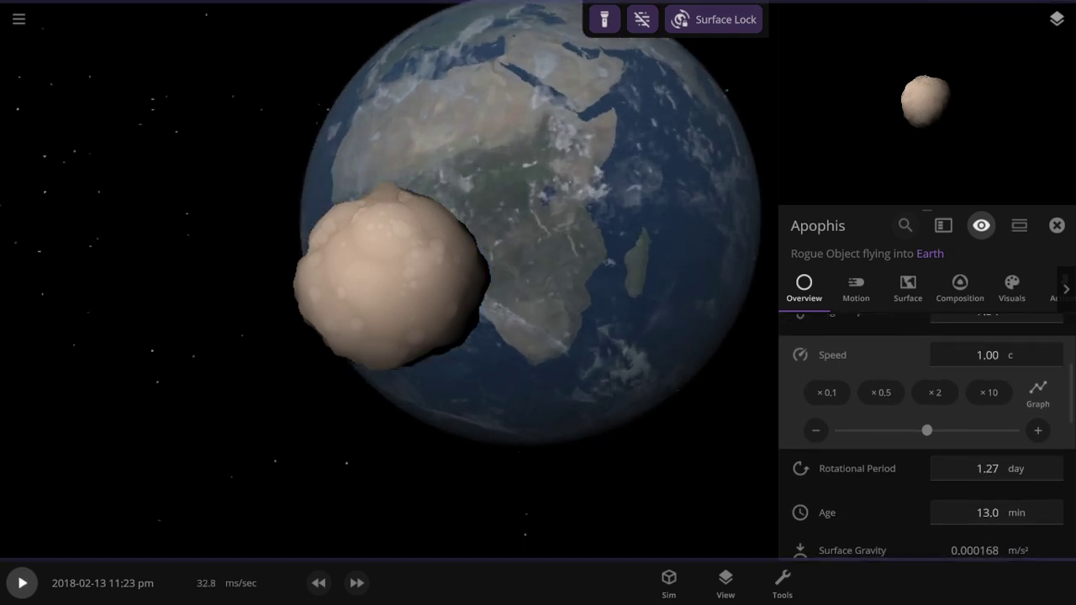
{"action": "key", "text": "space"}
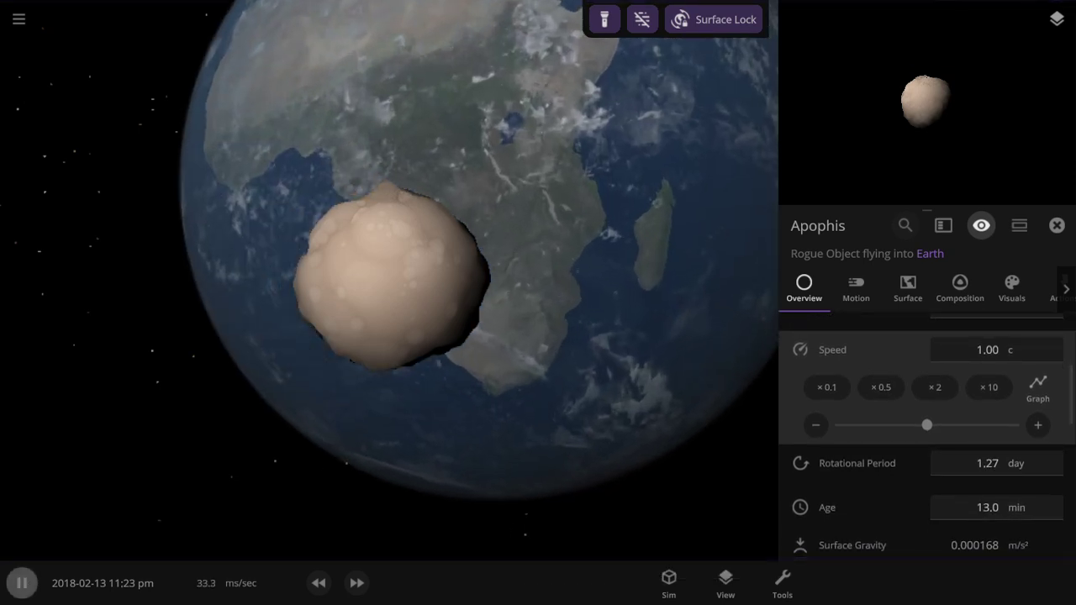
Step: Slow the simulation to about 9.3 ms/sec, run it to the impact beside southeastern Africa and pause it there
{"action": "left_click", "coordinate": [21, 583]}
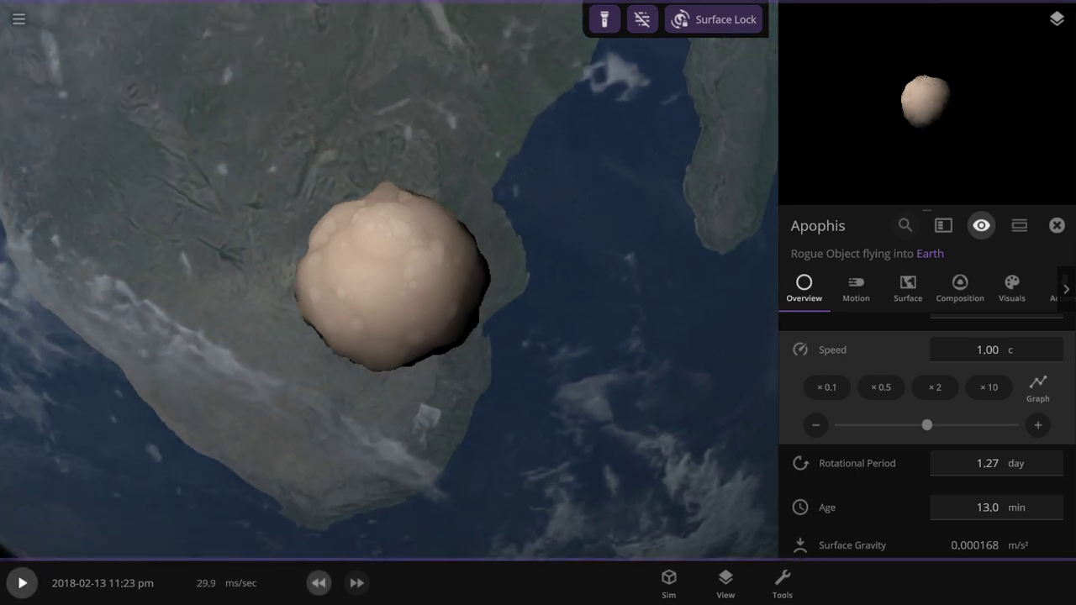
{"action": "left_click", "coordinate": [22, 583]}
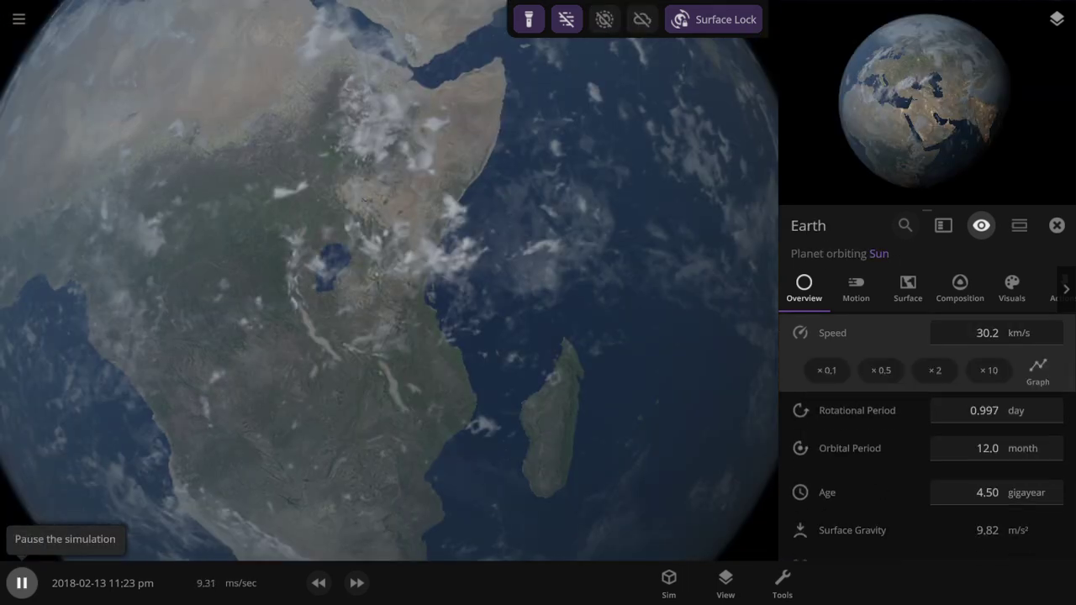
{"action": "left_click", "coordinate": [22, 582]}
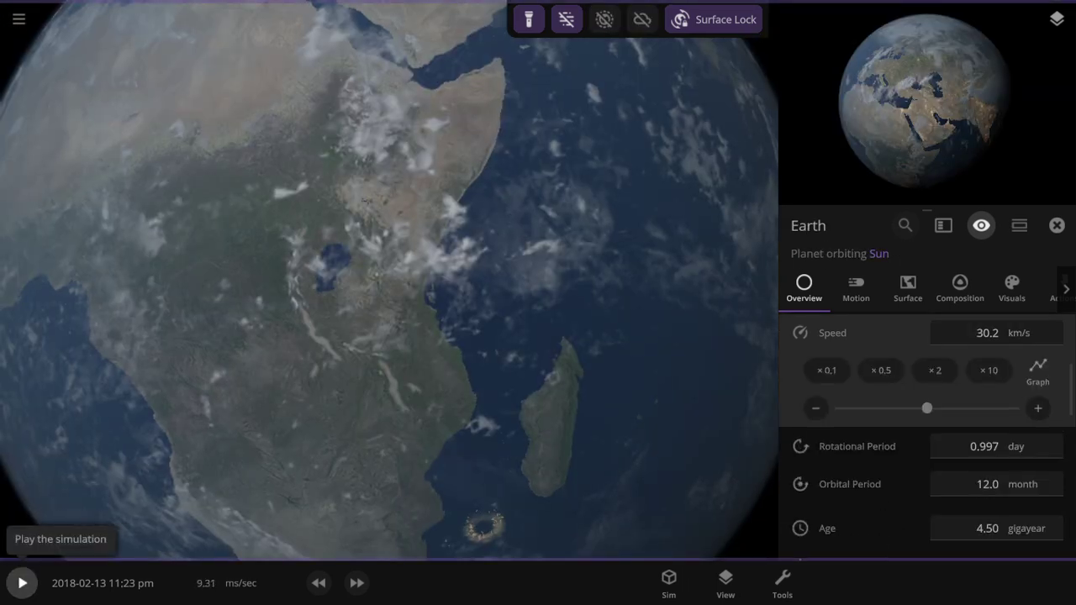
Step: Advance the simulation in short bursts and examine Earth from all sides, ending on the impact site near southeastern Africa
{"action": "left_click_drag", "start_coordinate": [387, 319], "coordinate": [466, 109]}
{"action": "key", "text": "space"}
{"action": "scroll", "coordinate": [388, 280], "scroll_direction": "down", "scroll_amount": 5}
{"action": "key", "text": "space"}
{"action": "left_click_drag", "start_coordinate": [337, 227], "coordinate": [345, 290]}
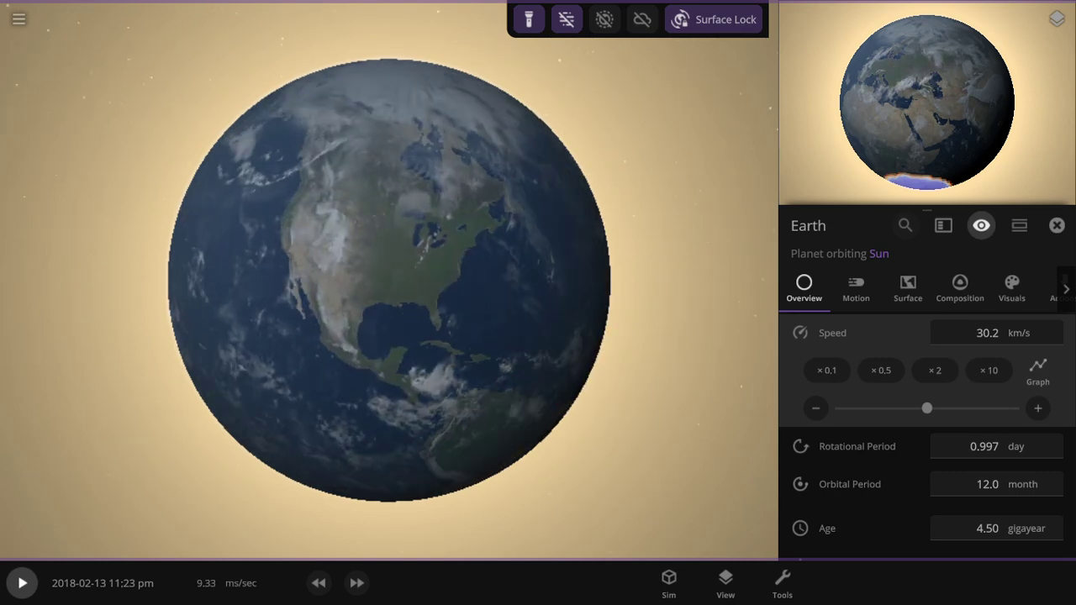
{"action": "left_click_drag", "start_coordinate": [420, 361], "coordinate": [361, 235]}
{"action": "key", "text": "space"}
{"action": "key", "text": "space"}
Step: Examine Earth's average temperature, composition, visual settings and surface temperature map after the impact
{"action": "scroll", "coordinate": [924, 370], "scroll_direction": "up", "scroll_amount": 1}
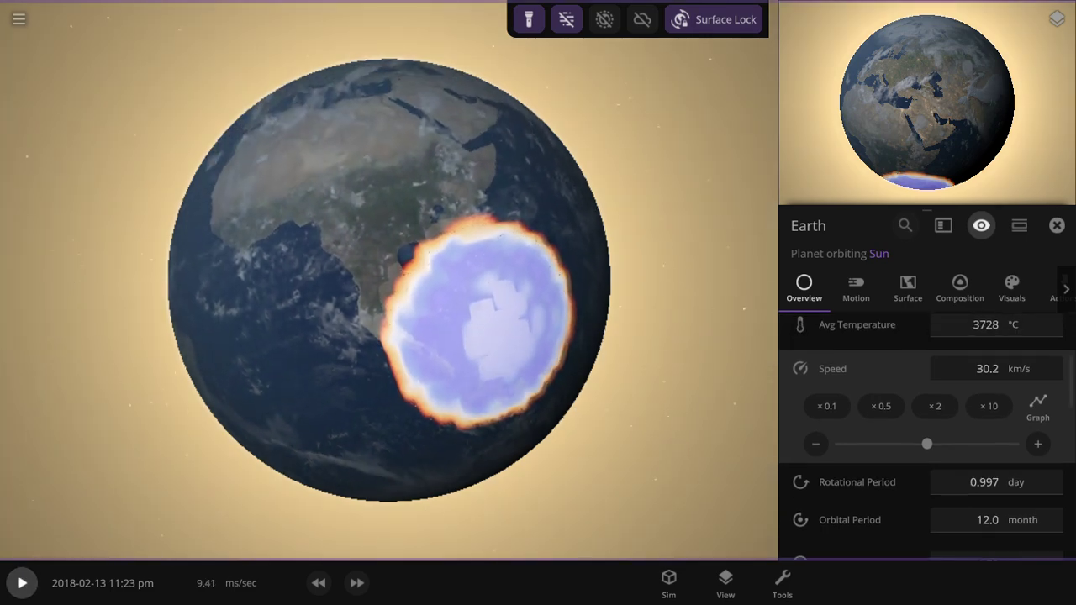
{"action": "left_click", "coordinate": [959, 289]}
{"action": "scroll", "coordinate": [926, 421], "scroll_direction": "down", "scroll_amount": 2}
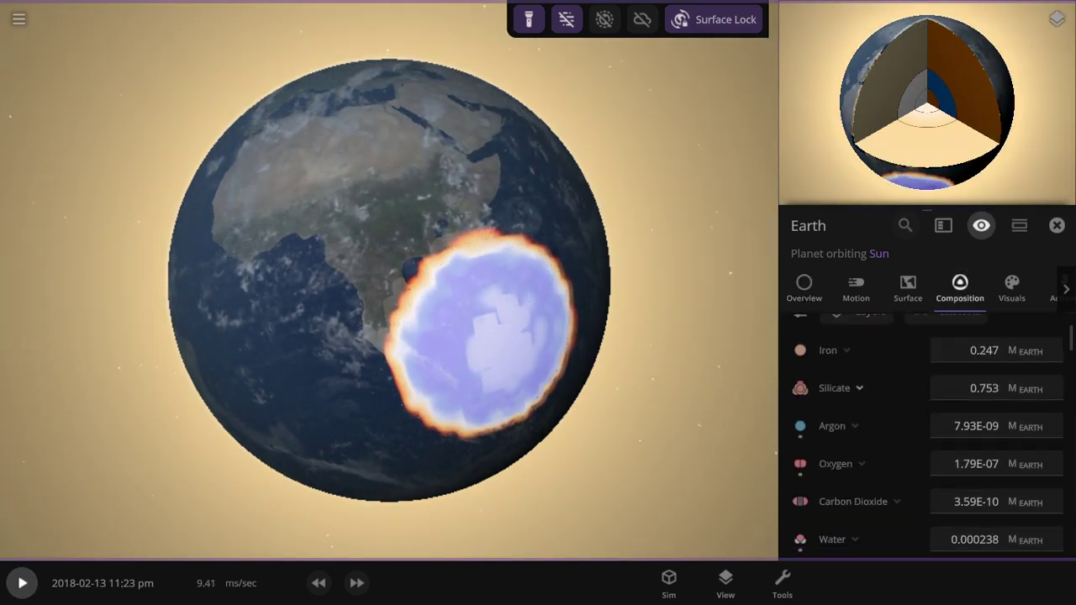
{"action": "left_click", "coordinate": [1012, 288]}
{"action": "scroll", "coordinate": [924, 437], "scroll_direction": "down", "scroll_amount": 5}
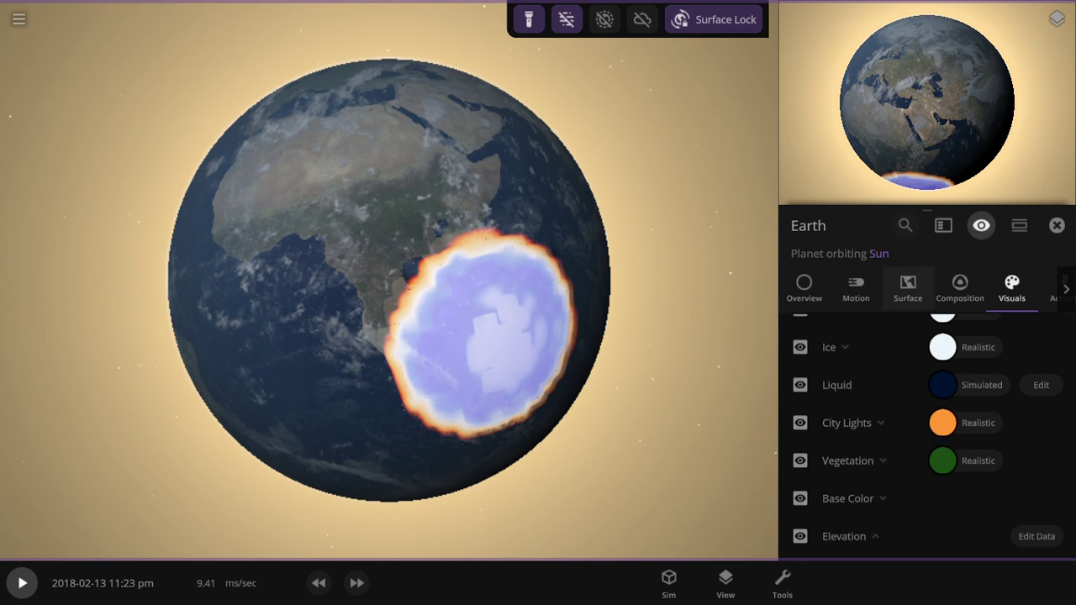
{"action": "left_click", "coordinate": [907, 288]}
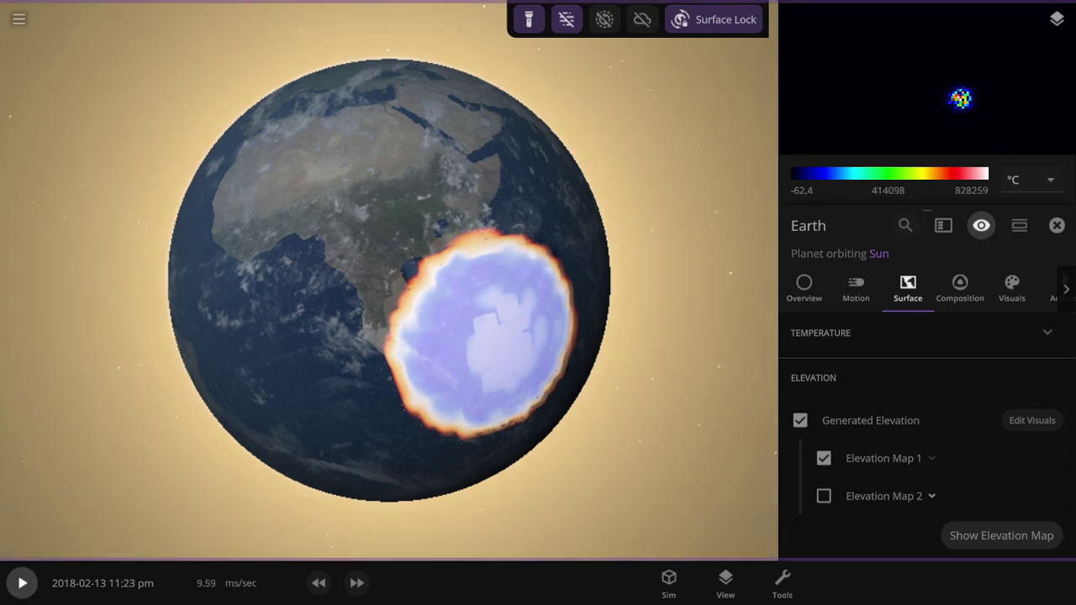
Step: Speed the simulation up to about 1300 ms/sec and examine how the impact heat develops on the surface temperature map
{"action": "left_click", "coordinate": [22, 582]}
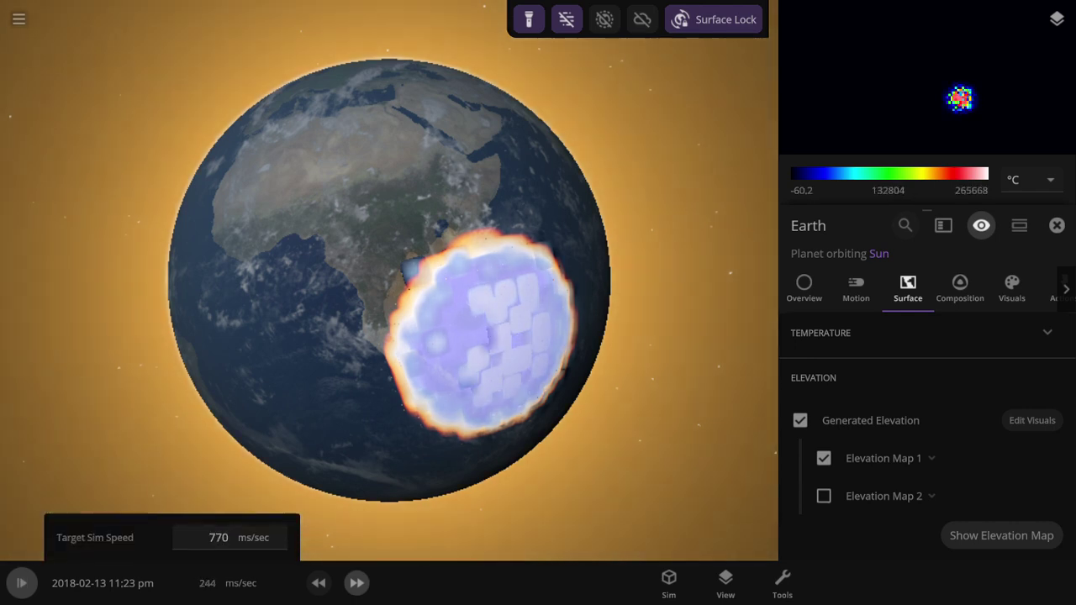
{"action": "left_click", "coordinate": [356, 582]}
{"action": "key", "text": "space"}
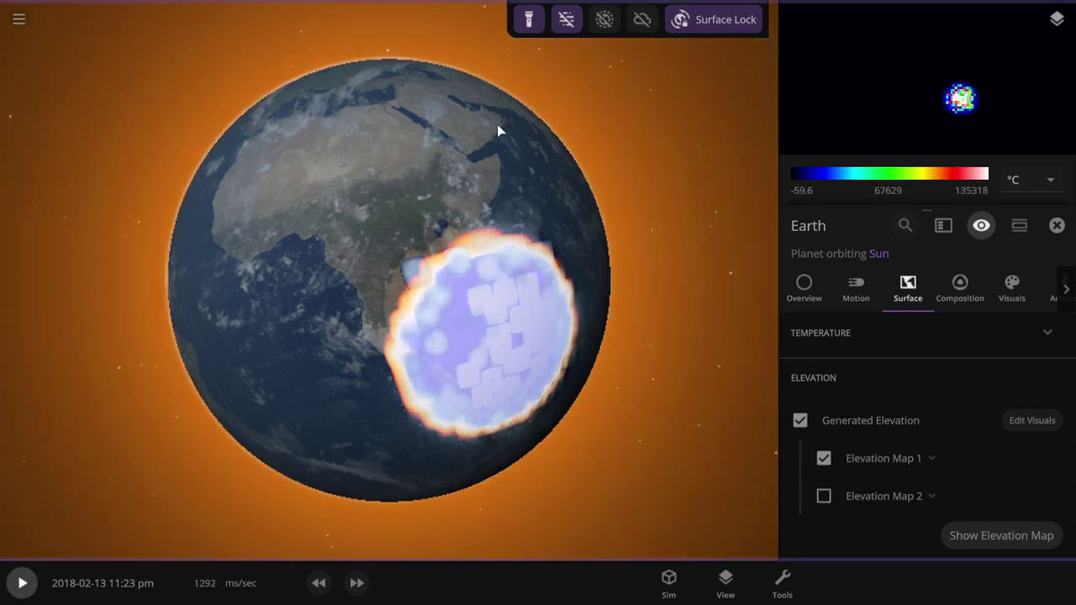
{"action": "mouse_move", "coordinate": [938, 98]}
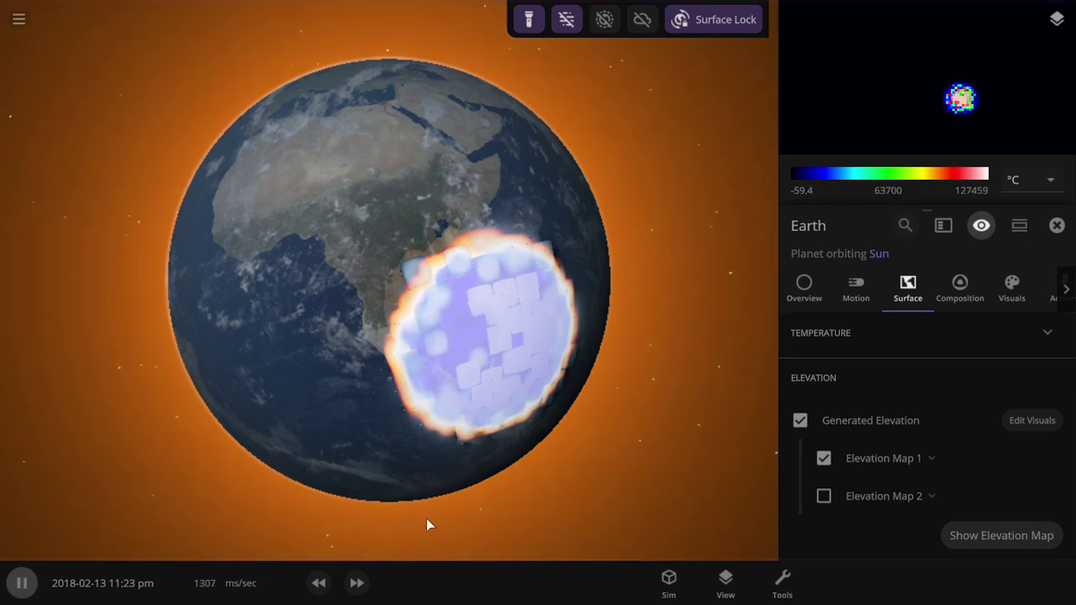
Step: Speed the simulation up from the millisecond scale to about 42 million ms/sec while the impact heat spreads across Earth
{"action": "left_click", "coordinate": [346, 588]}
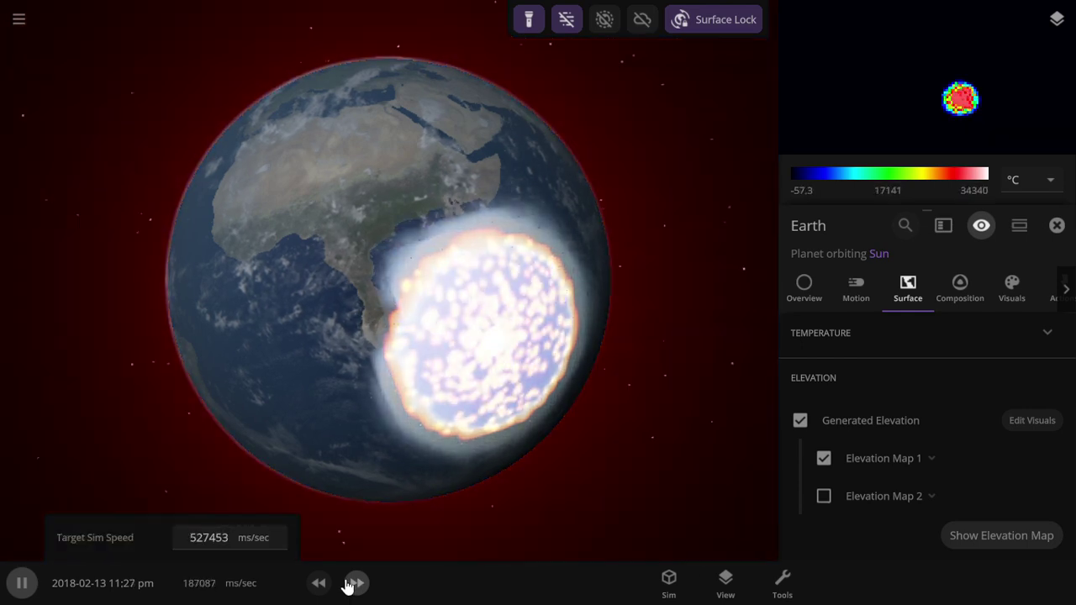
{"action": "left_click", "coordinate": [348, 586]}
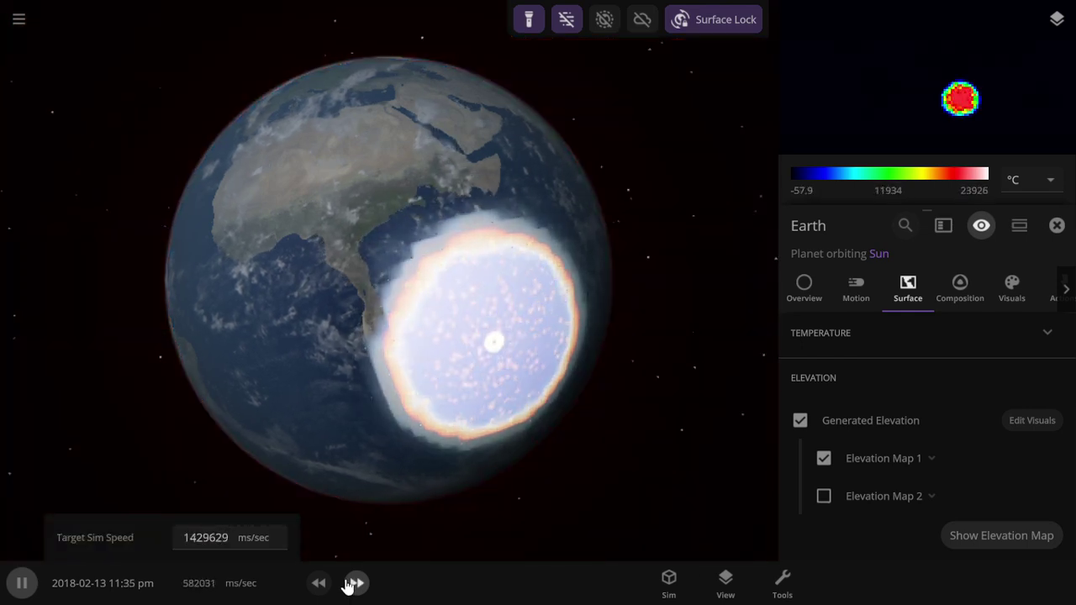
{"action": "left_click", "coordinate": [347, 586]}
{"action": "left_click", "coordinate": [347, 585]}
{"action": "left_click", "coordinate": [347, 586]}
{"action": "left_click", "coordinate": [347, 585]}
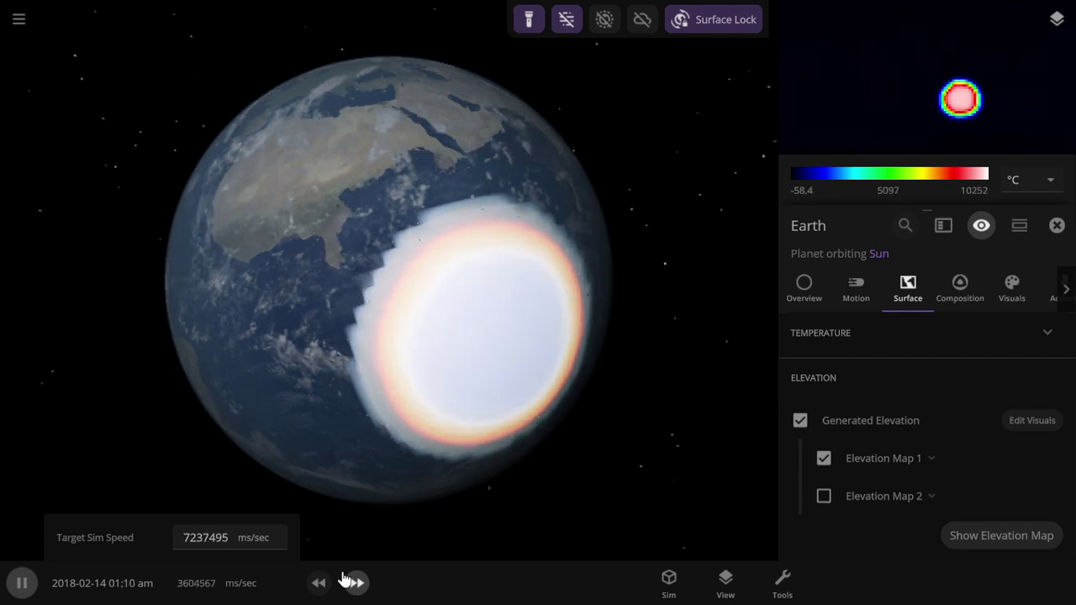
{"action": "left_click", "coordinate": [351, 582]}
{"action": "left_click", "coordinate": [351, 582]}
{"action": "left_click", "coordinate": [354, 582]}
{"action": "left_click", "coordinate": [355, 583]}
Step: Change the target simulation speed's unit to hour/sec
{"action": "left_click", "coordinate": [273, 579]}
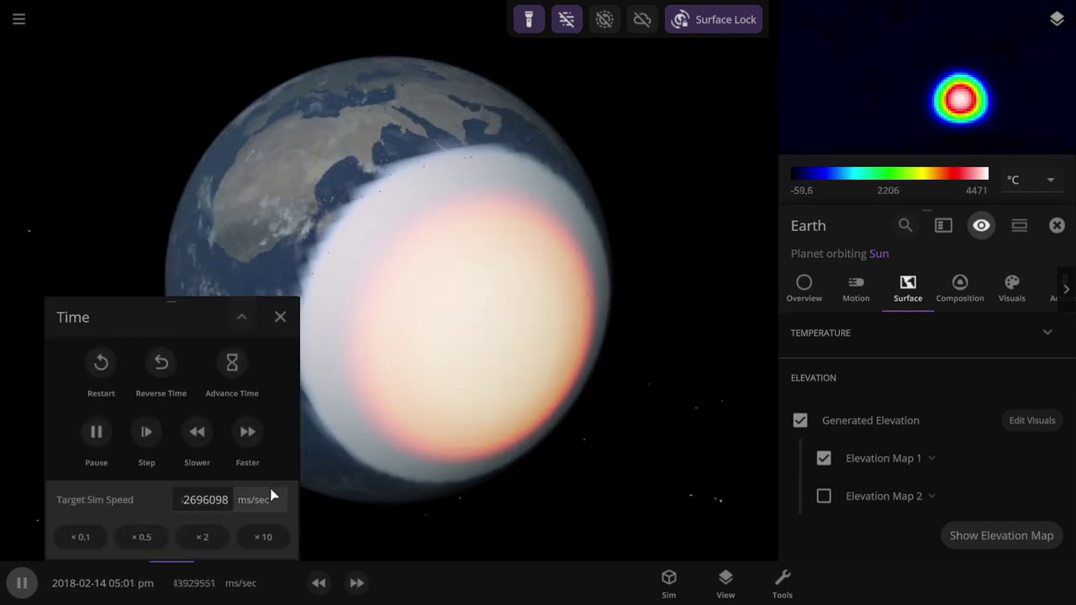
{"action": "left_click", "coordinate": [273, 502]}
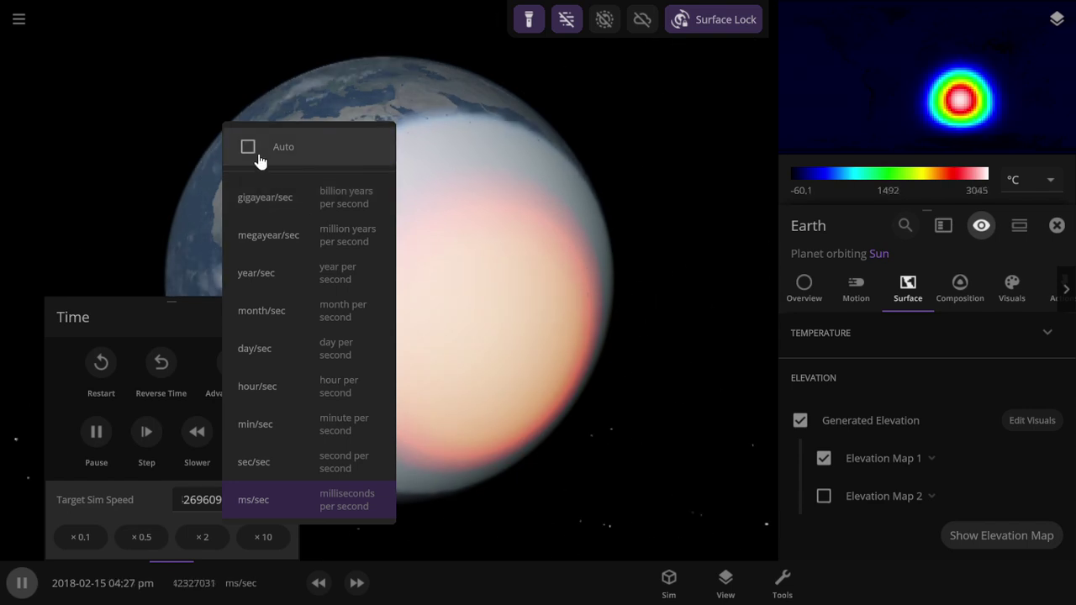
{"action": "left_click", "coordinate": [248, 386]}
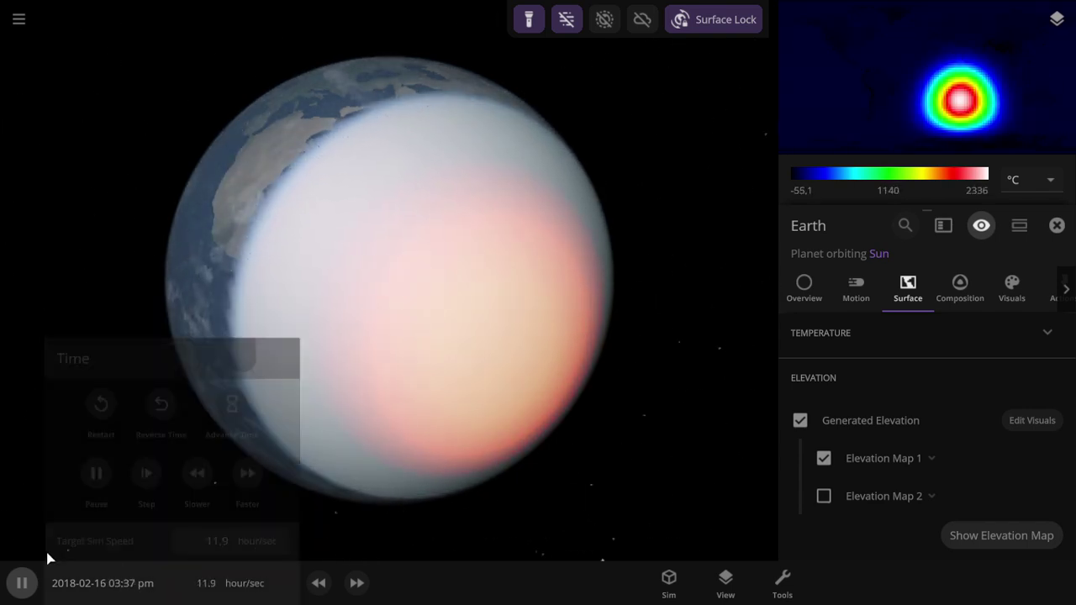
Step: Speed the simulation up to about 7.8 year/sec, run it until Earth's surface cools and pause it in January 2042
{"action": "left_click", "coordinate": [357, 583]}
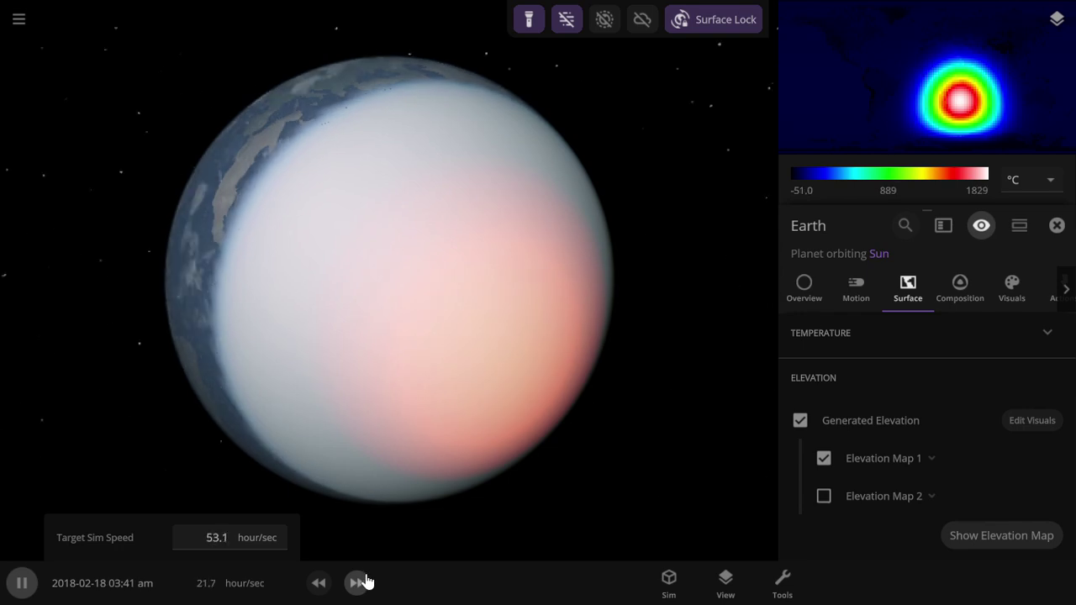
{"action": "left_click", "coordinate": [357, 582]}
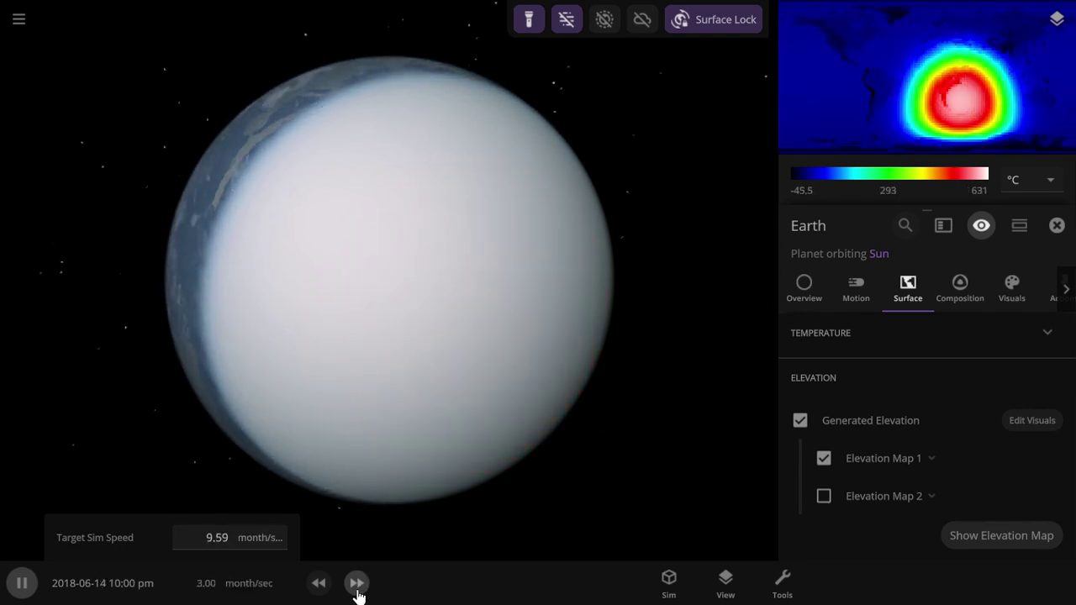
{"action": "left_click", "coordinate": [357, 583]}
{"action": "left_click", "coordinate": [357, 582]}
{"action": "left_click", "coordinate": [357, 583]}
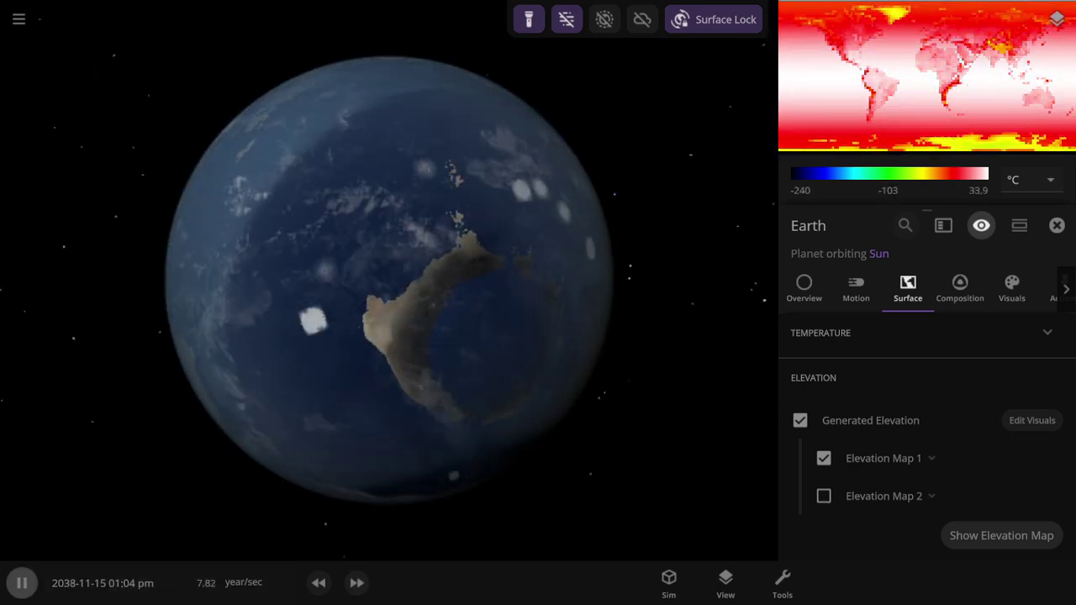
{"action": "left_click", "coordinate": [17, 586]}
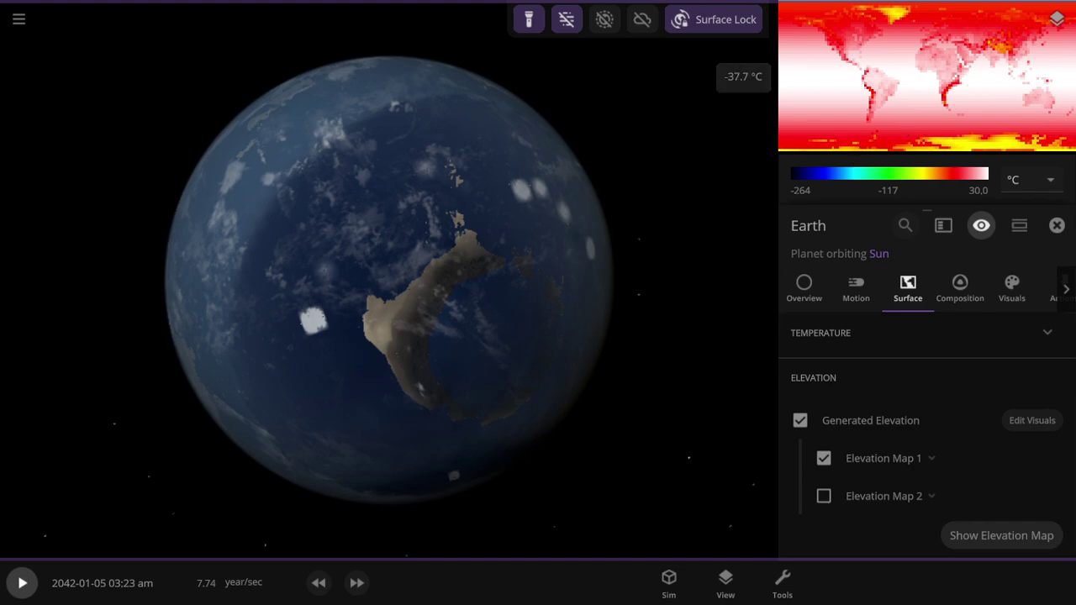
Step: Hide Earth's atmosphere and clouds and examine the ring-shaped crater at the impact site up close
{"action": "right_click_drag", "start_coordinate": [538, 277], "coordinate": [227, 362]}
{"action": "left_click", "coordinate": [713, 19]}
{"action": "left_click", "coordinate": [712, 20]}
{"action": "scroll", "coordinate": [389, 280], "scroll_direction": "up", "scroll_amount": 3}
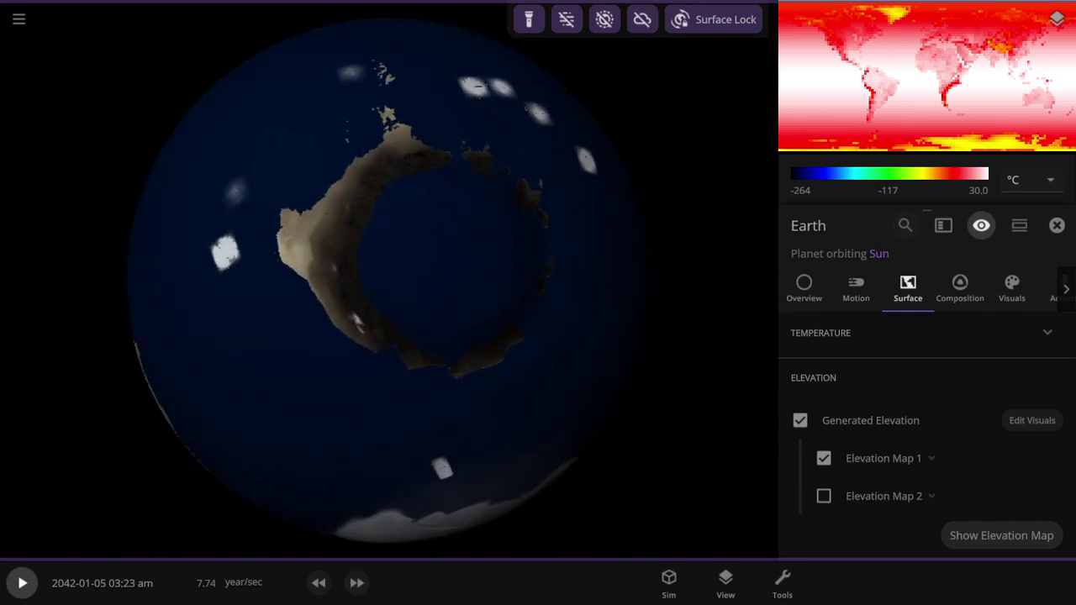
Step: Raise the target speed to 85.6 year/sec, run to 2206, pause and examine the crater and the southern ice cap
{"action": "left_click", "coordinate": [22, 583]}
{"action": "left_click", "coordinate": [357, 583]}
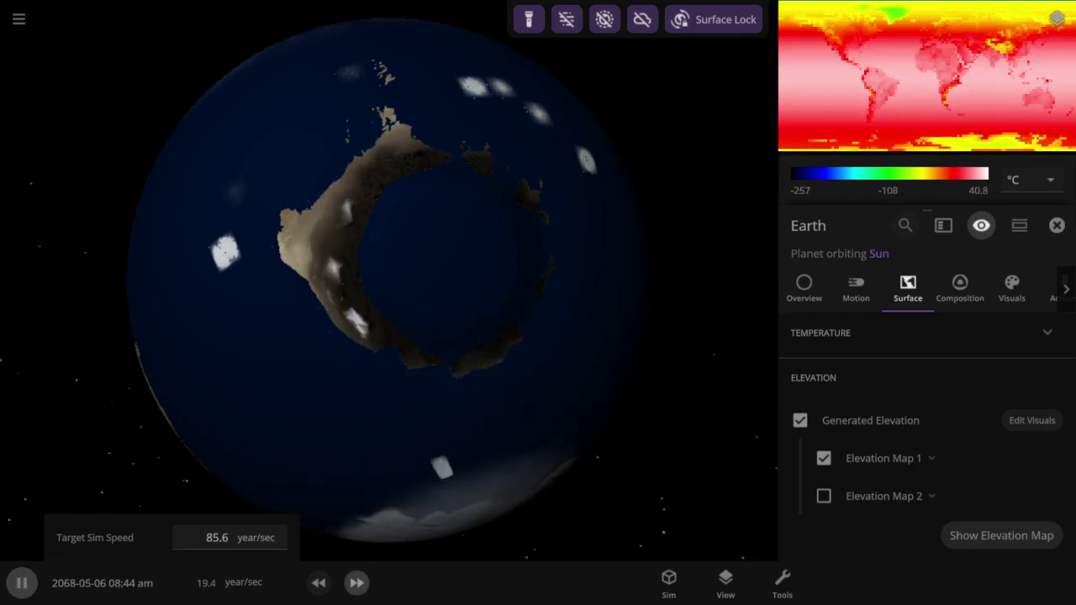
{"action": "key", "text": "period"}
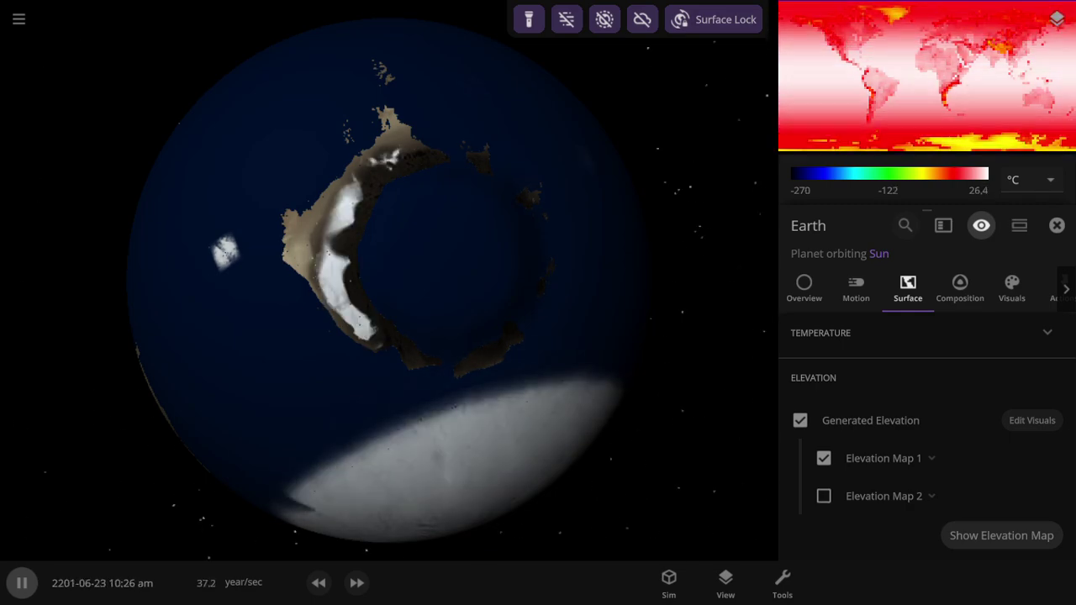
{"action": "key", "text": "space"}
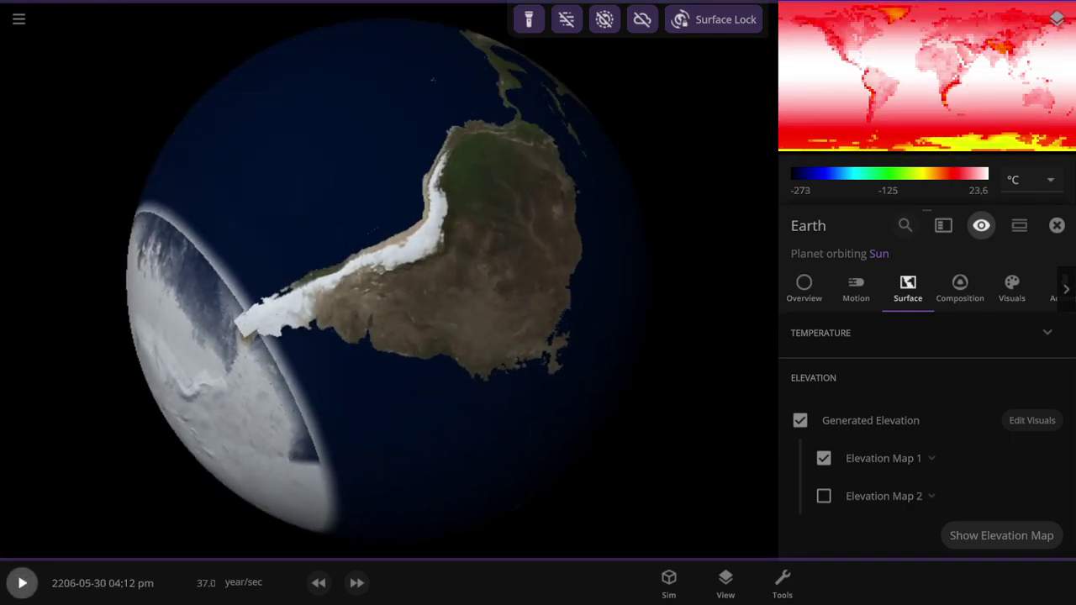
{"action": "right_click_drag", "start_coordinate": [538, 294], "coordinate": [160, 280]}
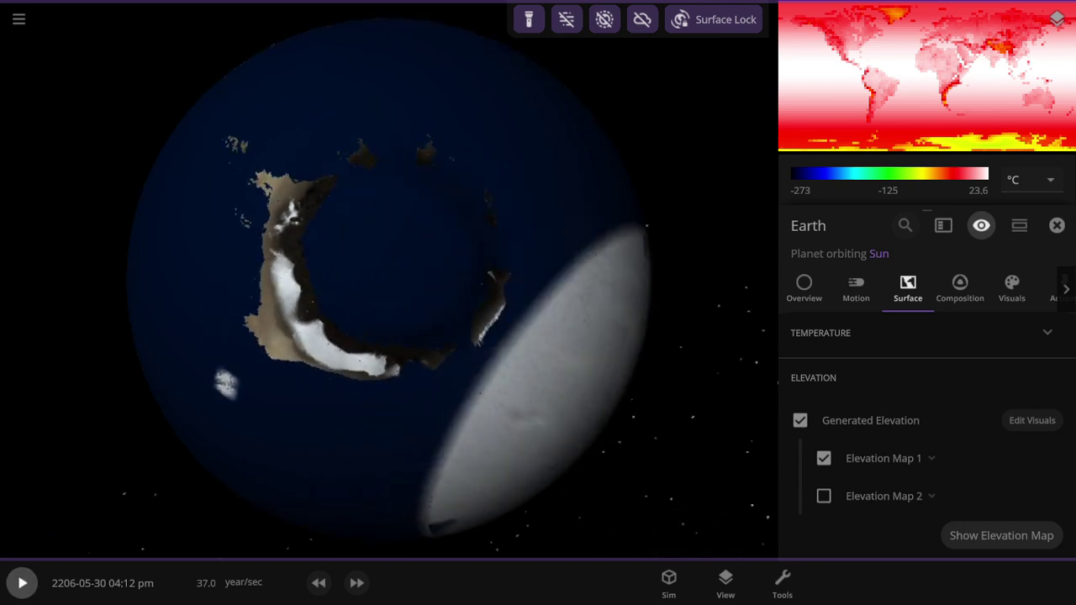
{"action": "right_click_drag", "start_coordinate": [714, 218], "coordinate": [622, 220]}
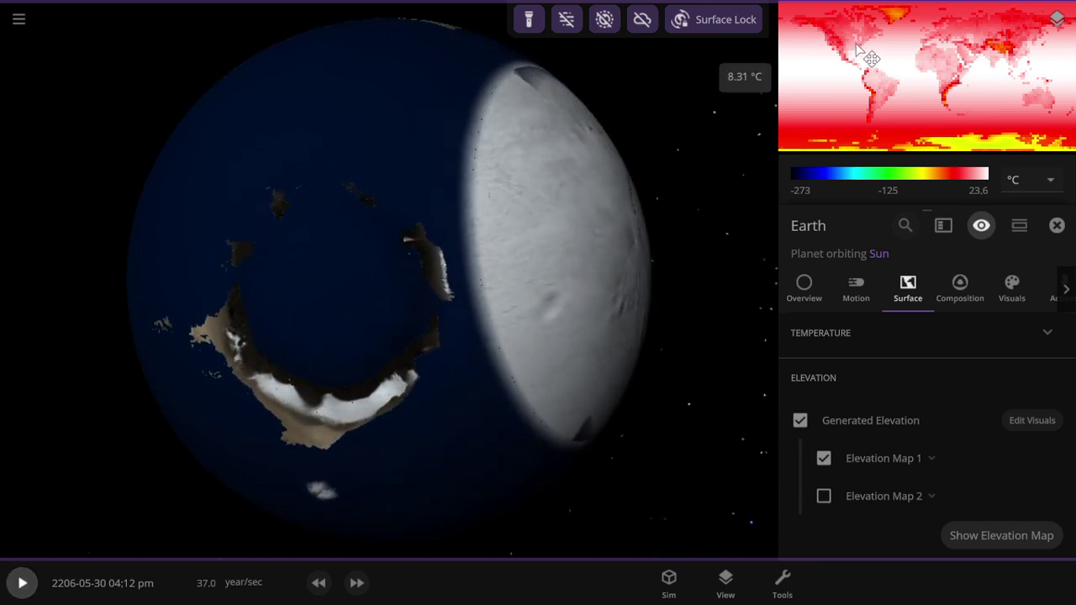
Step: Advance the simulation in short bursts to about 2394 and examine the ice cover on different sides of Earth
{"action": "left_click", "coordinate": [22, 582]}
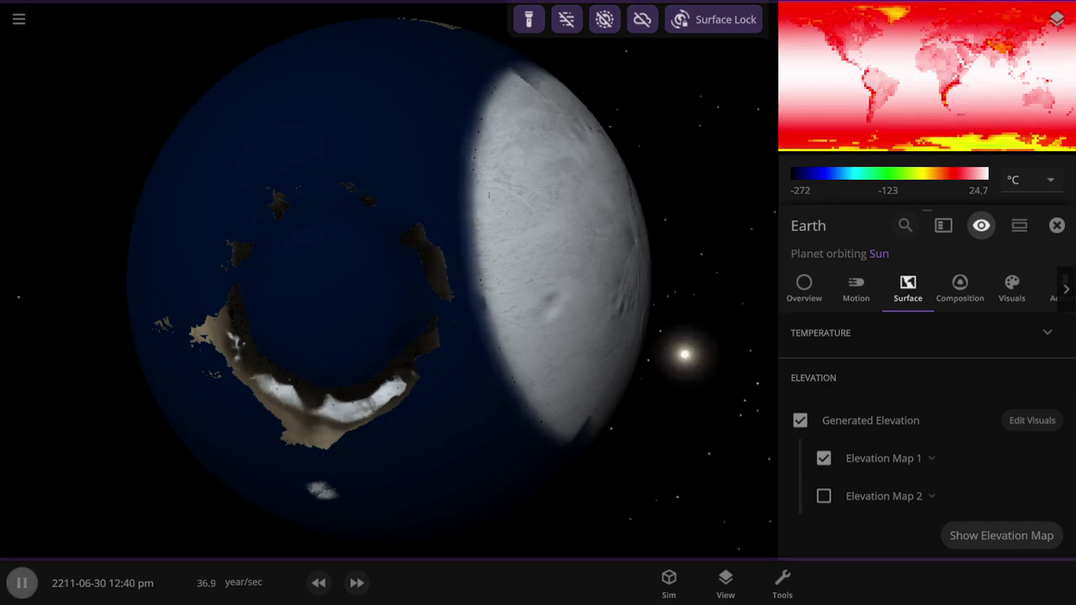
{"action": "left_click", "coordinate": [22, 582]}
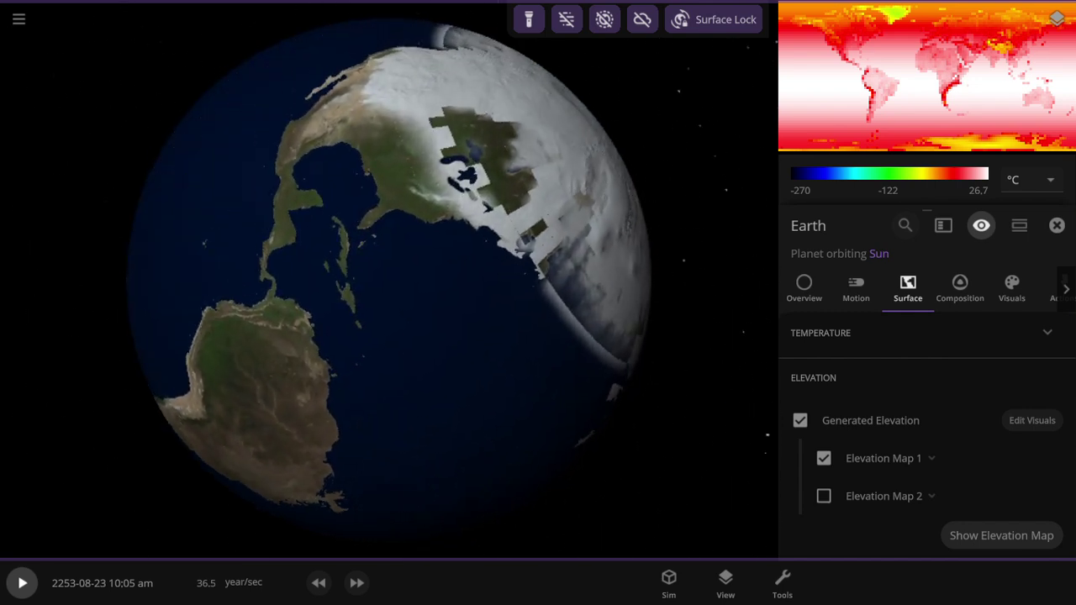
{"action": "key", "text": "space"}
{"action": "key", "text": "space"}
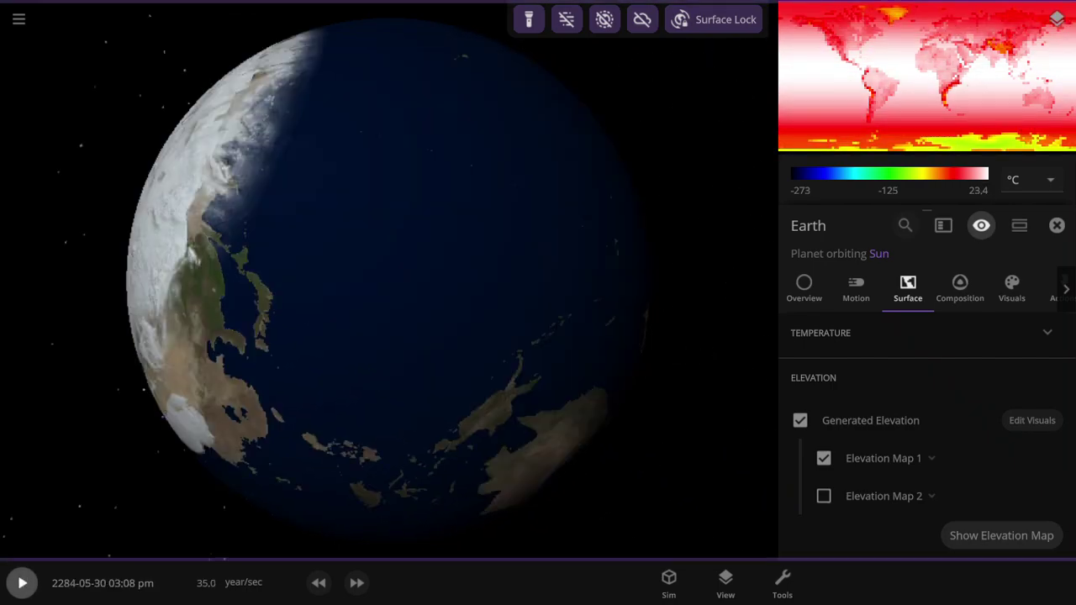
{"action": "key", "text": "space"}
{"action": "key", "text": "space"}
{"action": "key", "text": "space"}
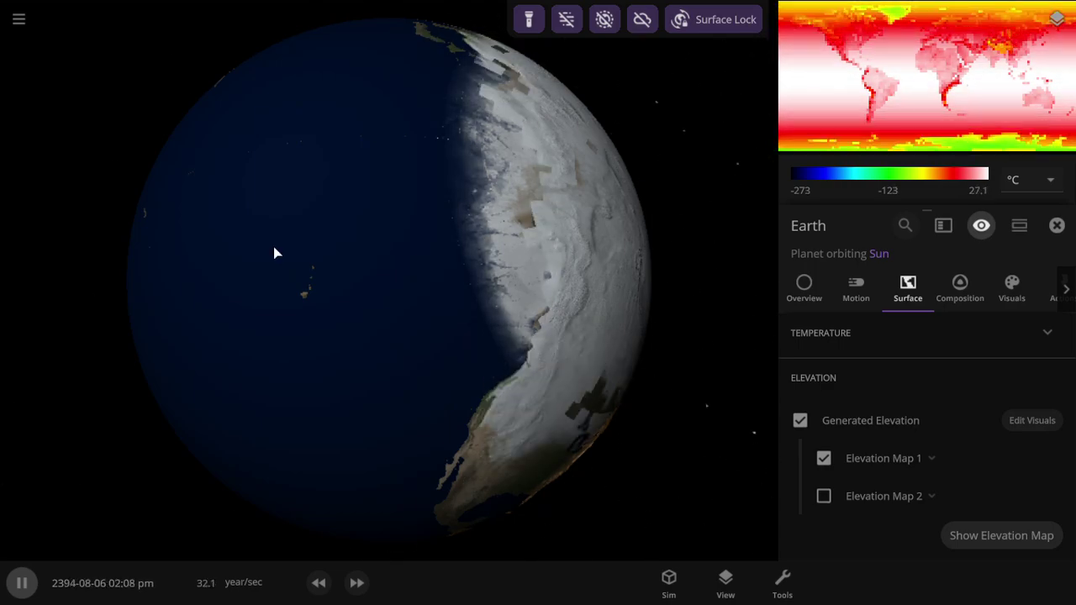
{"action": "key", "text": "space"}
{"action": "right_click_drag", "start_coordinate": [273, 246], "coordinate": [740, 277]}
Step: Resume the simulation, examine Earth's orbit from far outside the solar system, try raising the speed and pause in December 2674
{"action": "key", "text": "space"}
{"action": "scroll", "coordinate": [388, 278], "scroll_direction": "down", "scroll_amount": 10}
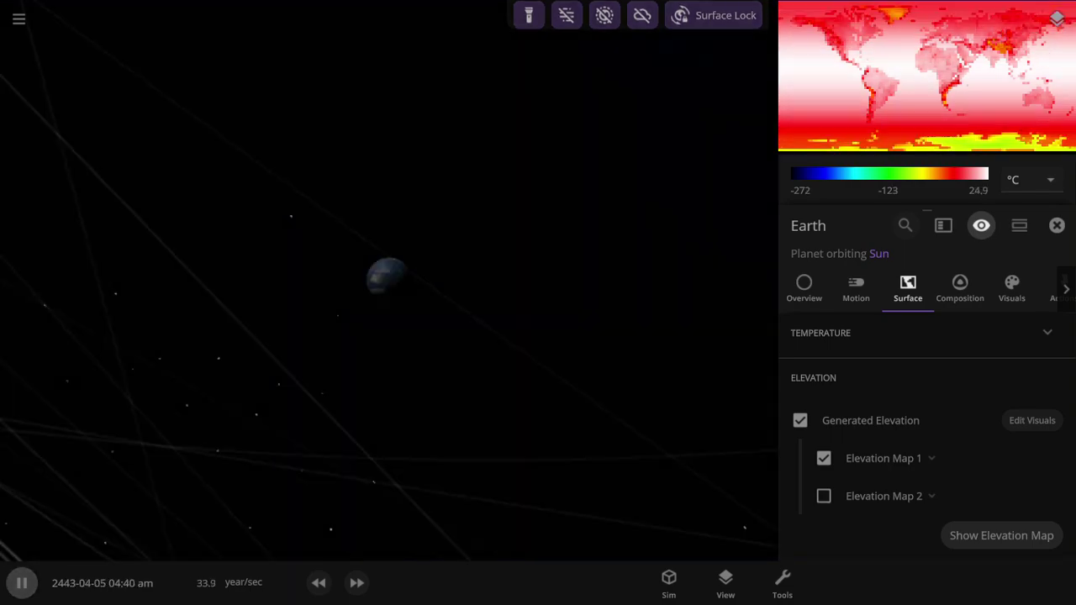
{"action": "scroll", "coordinate": [387, 278], "scroll_direction": "down", "scroll_amount": 15}
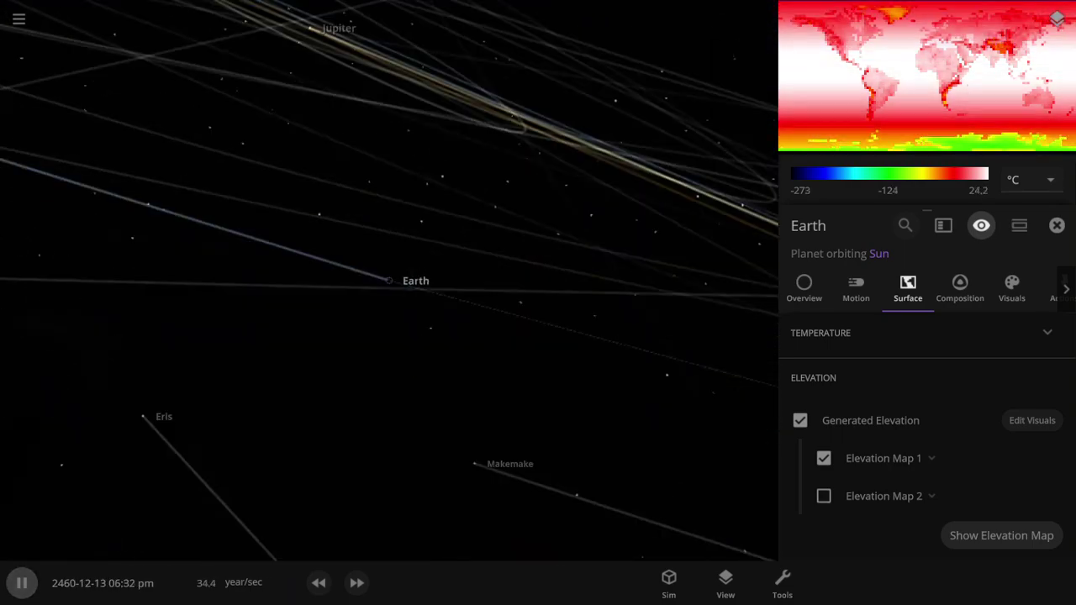
{"action": "scroll", "coordinate": [387, 278], "scroll_direction": "down", "scroll_amount": 5}
{"action": "right_click_drag", "start_coordinate": [387, 278], "coordinate": [572, 319]}
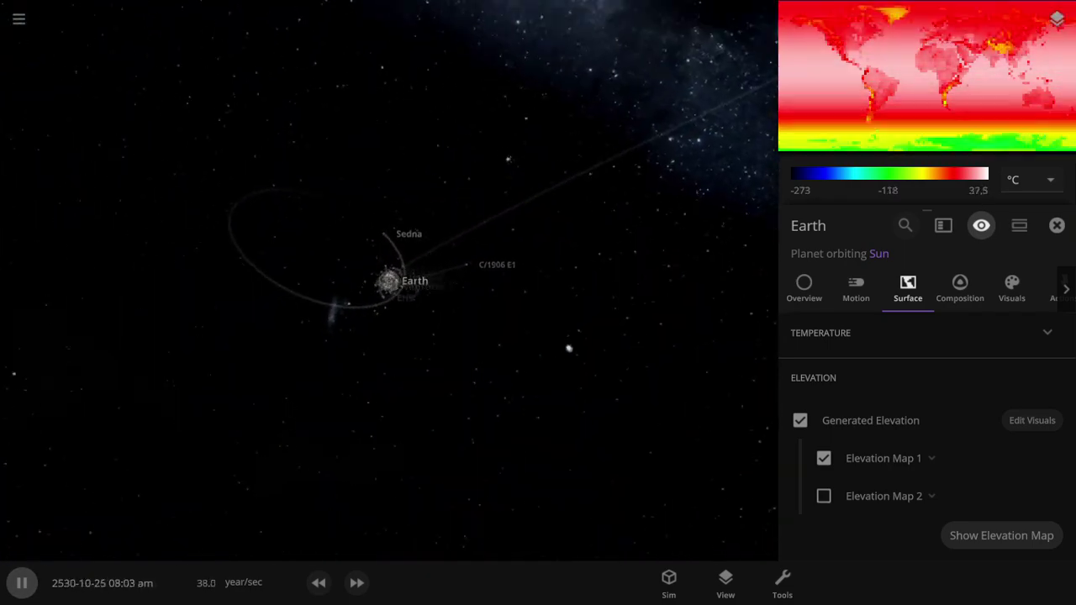
{"action": "left_click", "coordinate": [357, 582]}
{"action": "key", "text": "period"}
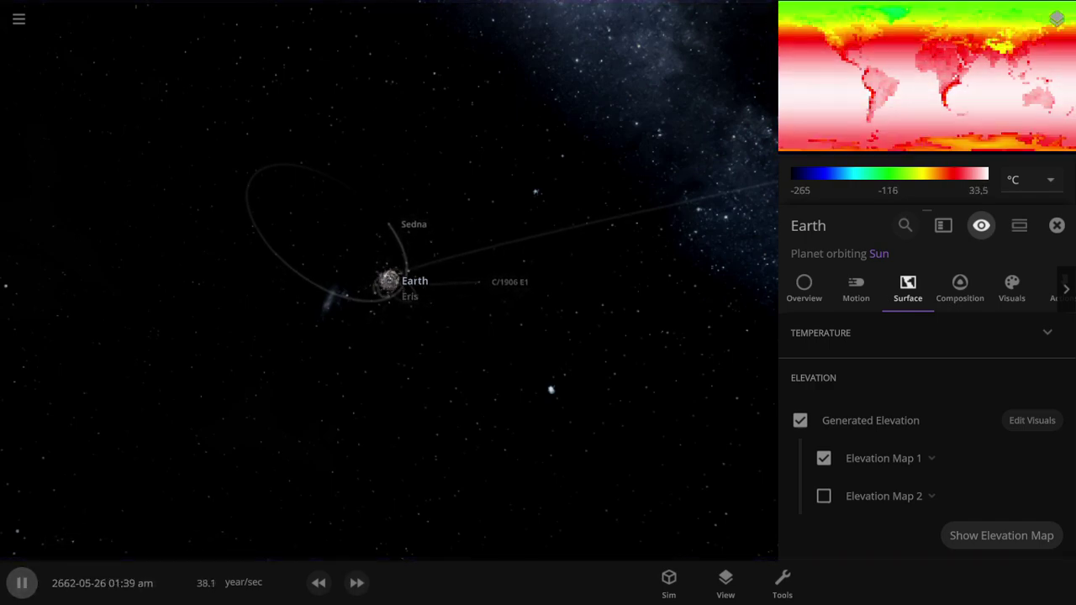
{"action": "key", "text": "space"}
Step: Return to a close view of Earth and examine the ice and land around North America
{"action": "right_click_drag", "start_coordinate": [386, 278], "coordinate": [571, 337]}
{"action": "scroll", "coordinate": [386, 280], "scroll_direction": "up", "scroll_amount": 10}
{"action": "scroll", "coordinate": [387, 280], "scroll_direction": "up", "scroll_amount": 15}
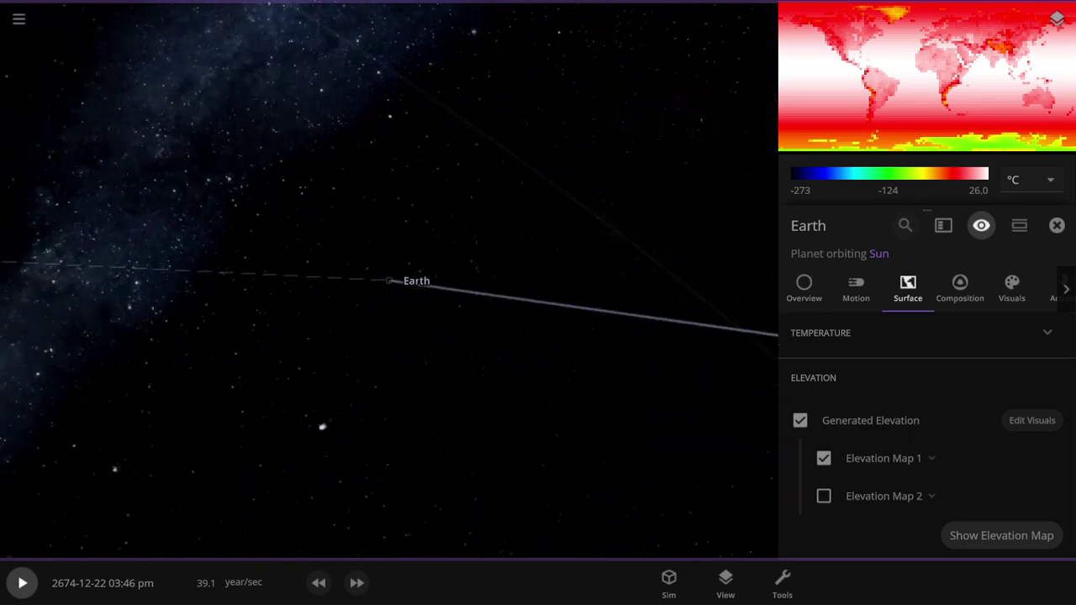
{"action": "right_click_drag", "start_coordinate": [386, 281], "coordinate": [168, 281]}
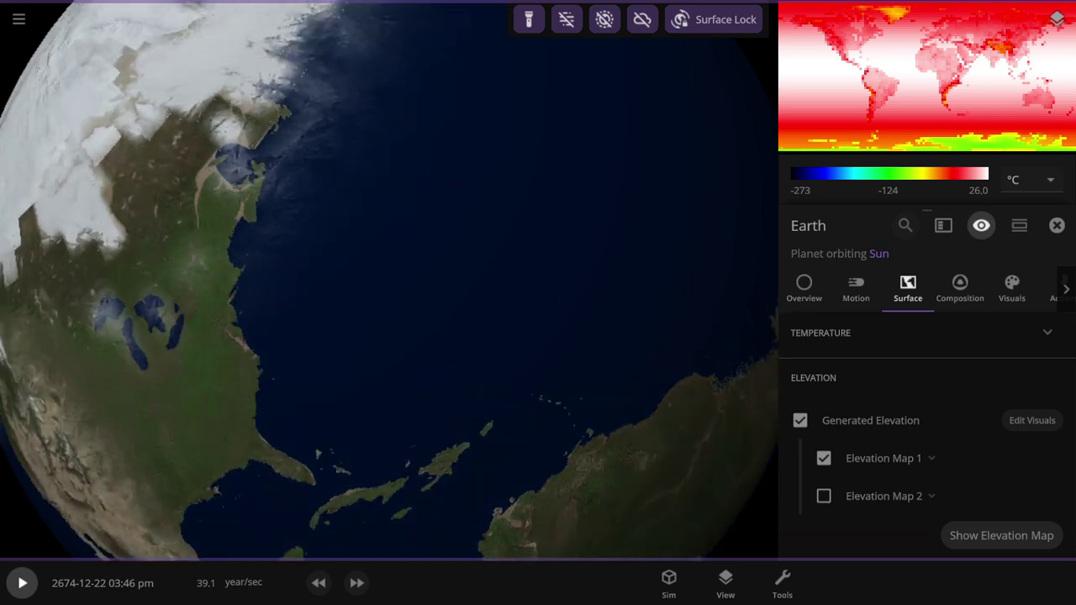
Step: Examine Earth's composition data, including mass, radius, interior properties, Earth similarity, life likelihood and magnetic field
{"action": "left_click", "coordinate": [960, 289]}
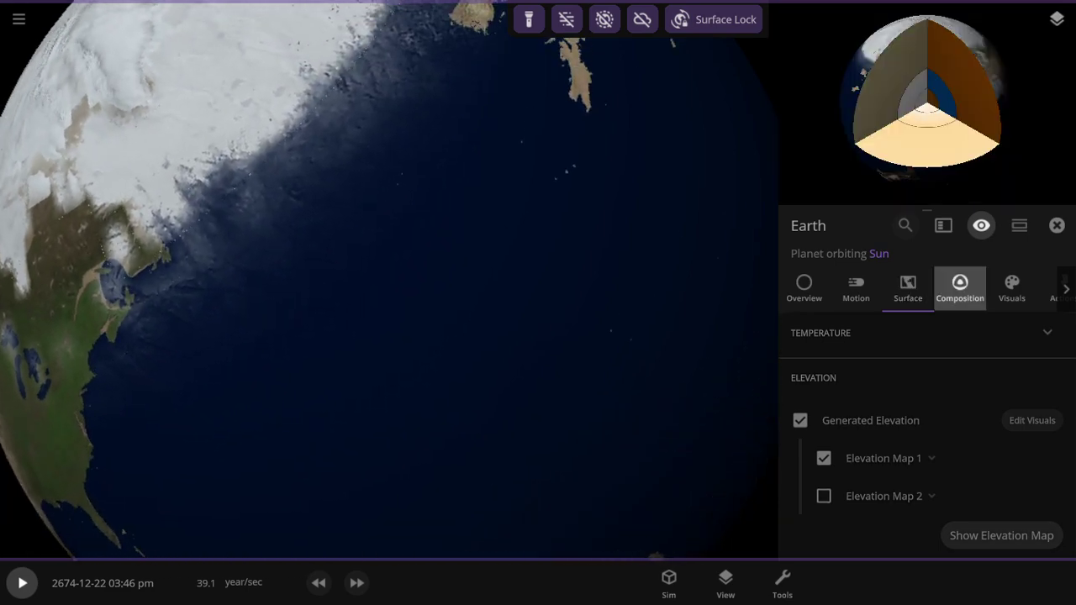
{"action": "scroll", "coordinate": [924, 428], "scroll_direction": "down", "scroll_amount": 10}
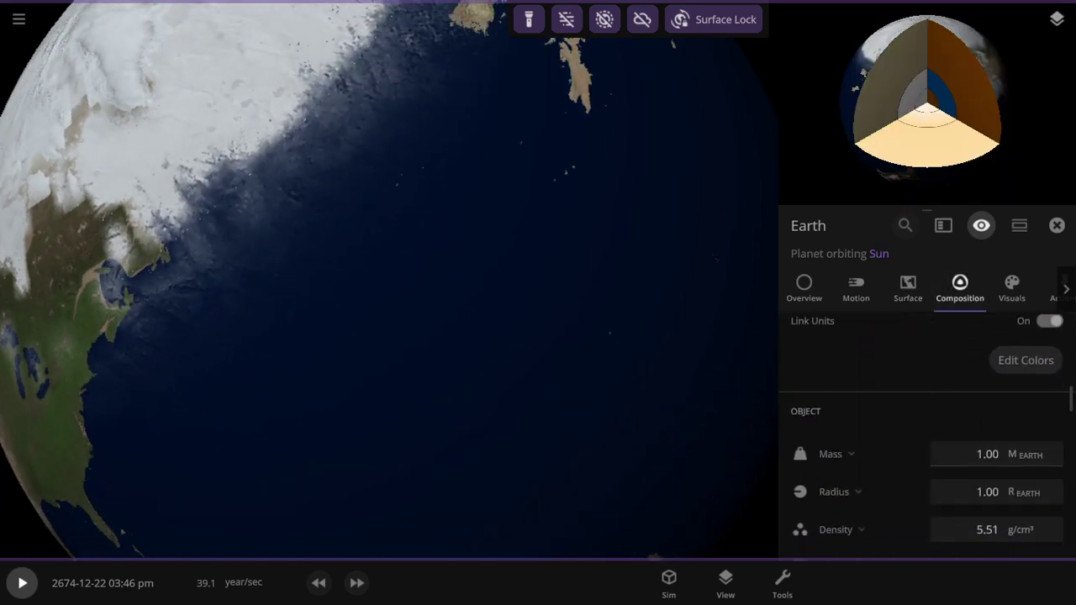
{"action": "scroll", "coordinate": [924, 428], "scroll_direction": "down", "scroll_amount": 3}
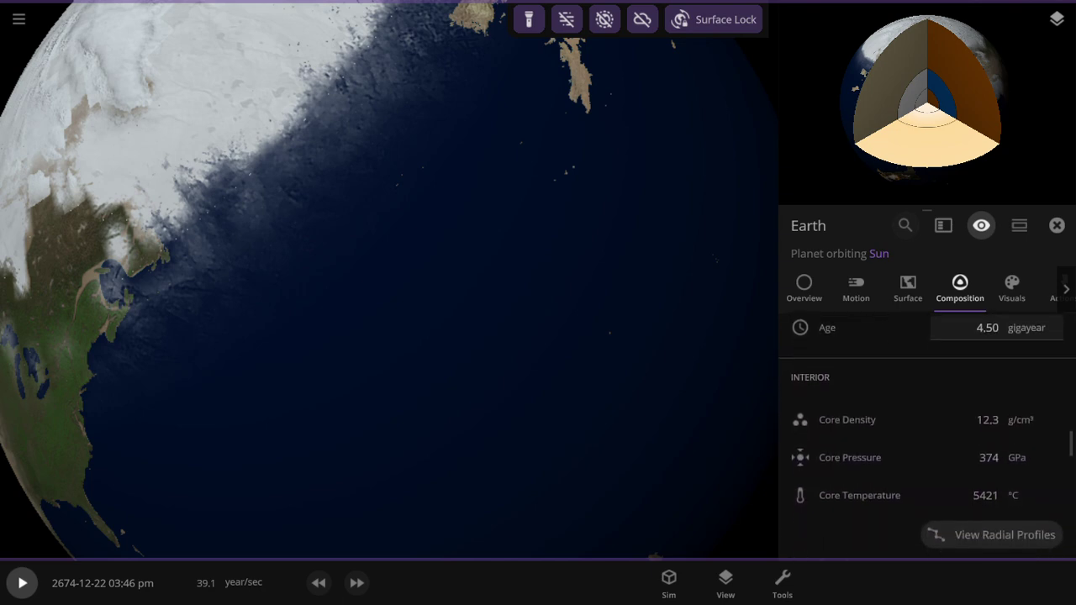
{"action": "scroll", "coordinate": [926, 435], "scroll_direction": "down", "scroll_amount": 1}
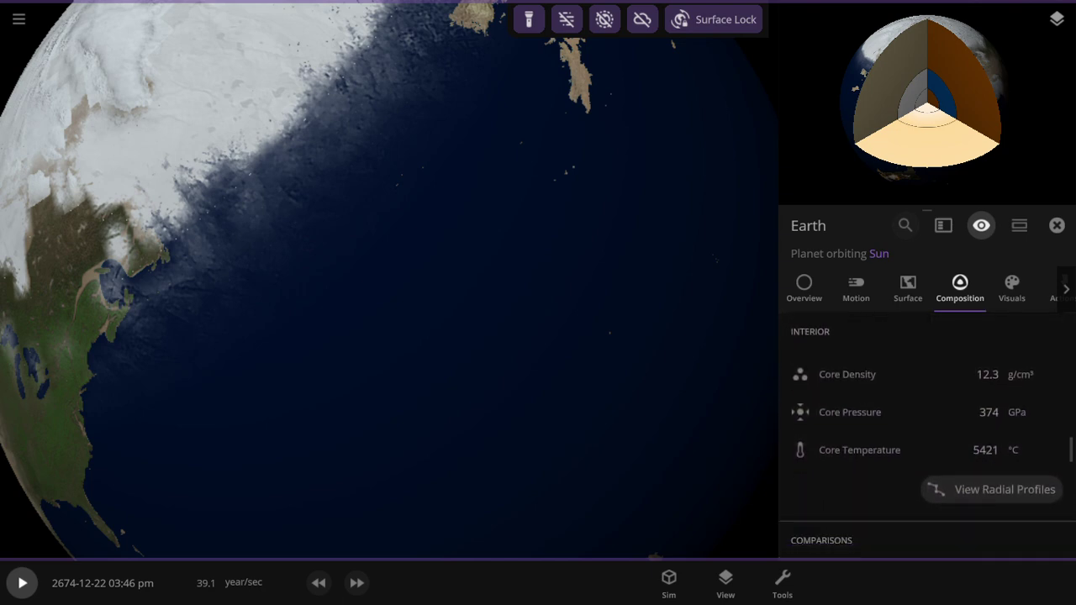
{"action": "scroll", "coordinate": [926, 435], "scroll_direction": "down", "scroll_amount": 4}
{"action": "scroll", "coordinate": [389, 280], "scroll_direction": "down", "scroll_amount": 5}
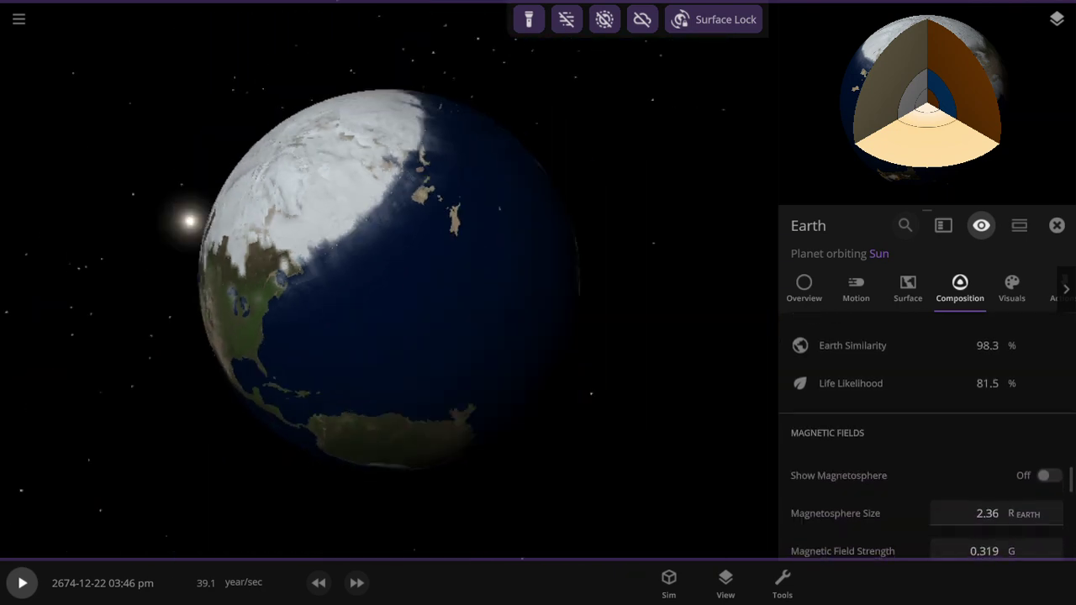
Step: Run the simulation on to August 2771, pause it and examine the impact crater from a distance
{"action": "right_click_drag", "start_coordinate": [412, 261], "coordinate": [366, 311]}
{"action": "key", "text": "space"}
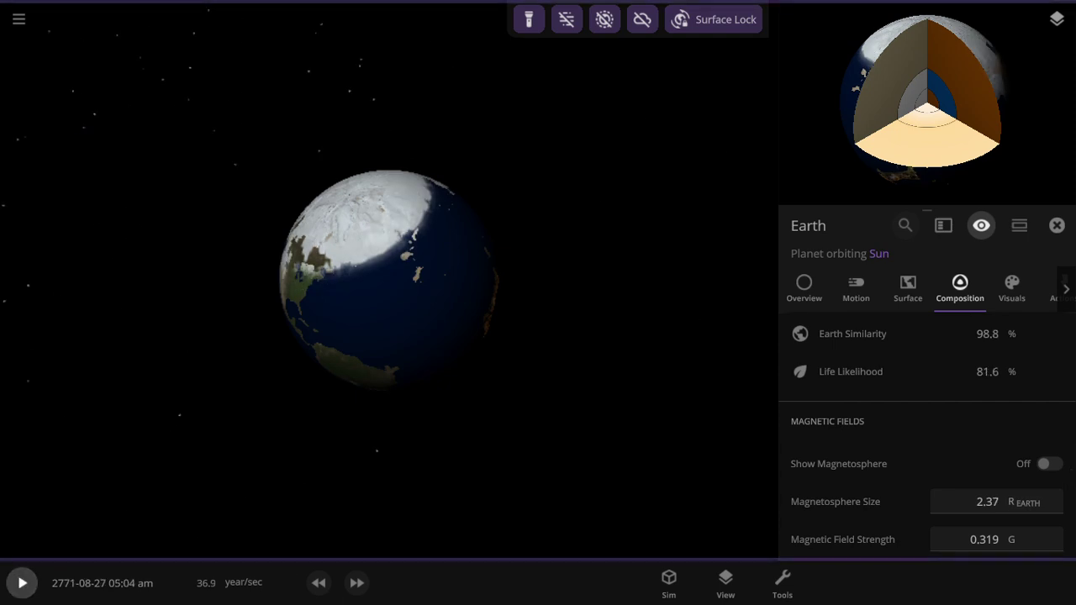
{"action": "right_click_drag", "start_coordinate": [389, 280], "coordinate": [389, 219]}
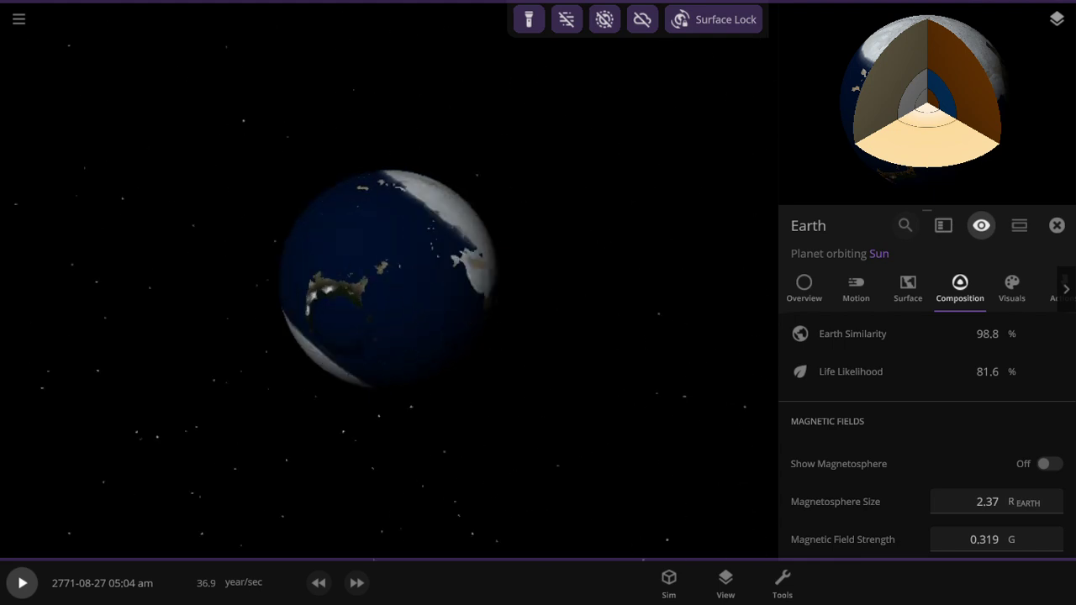